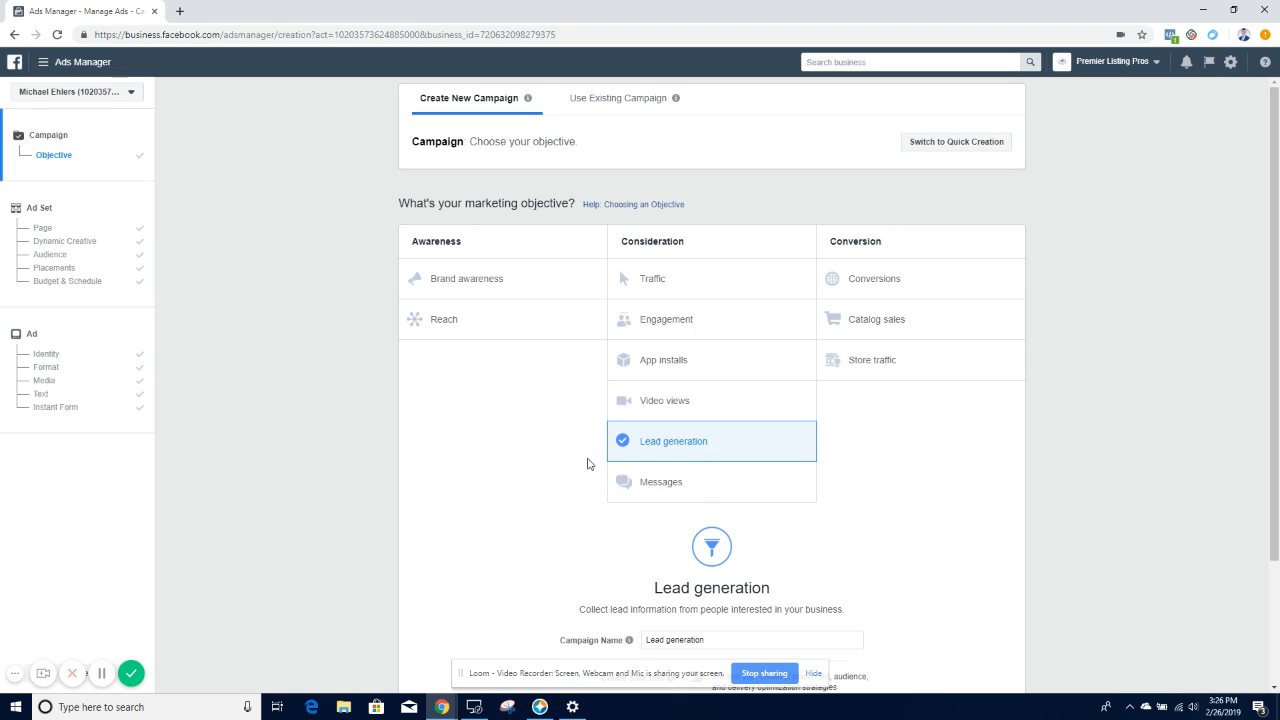
# Try Messages as the campaign's marketing objective.
pyautogui.scroll(-1, 588, 463)
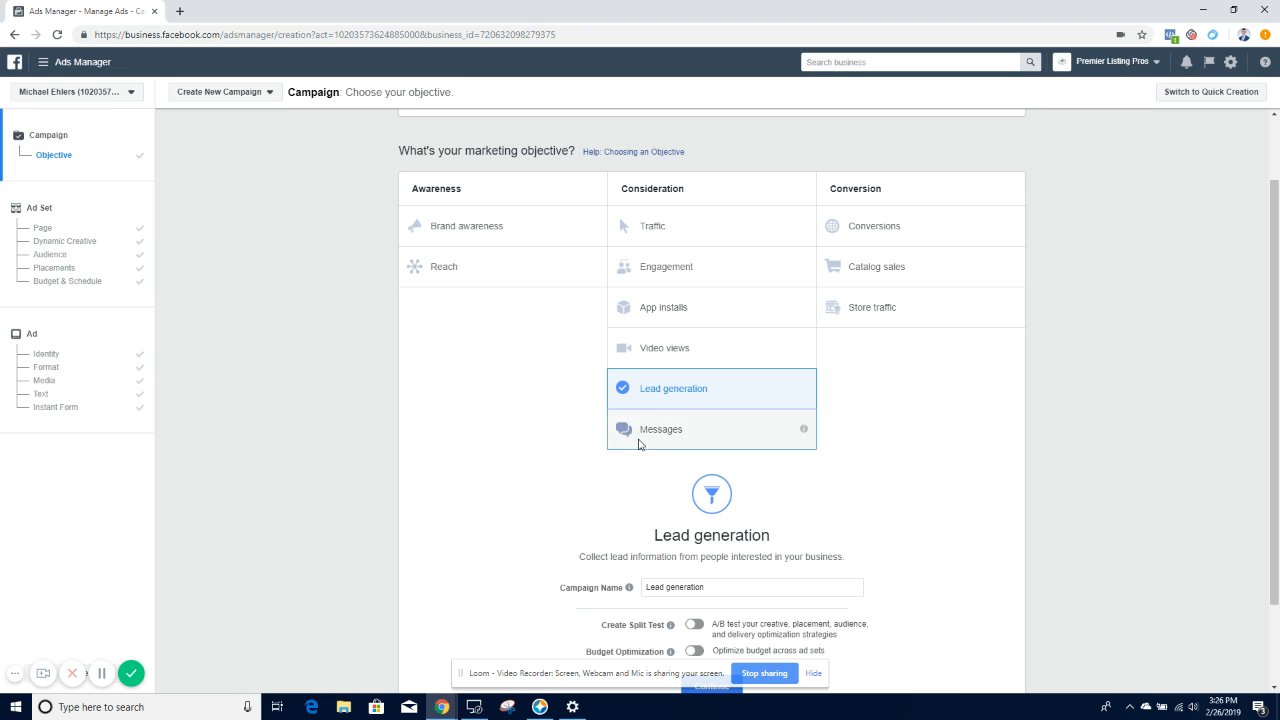
pyautogui.click(626, 430)
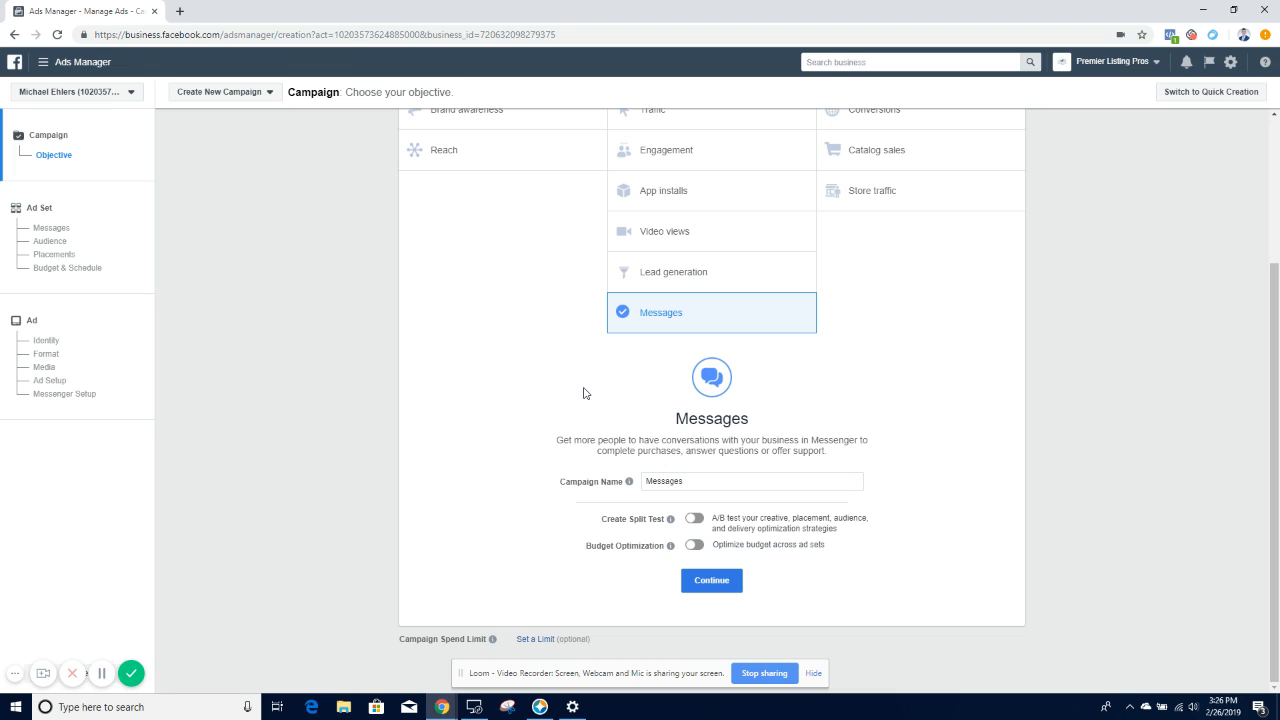
pyautogui.scroll(2, 534, 397)
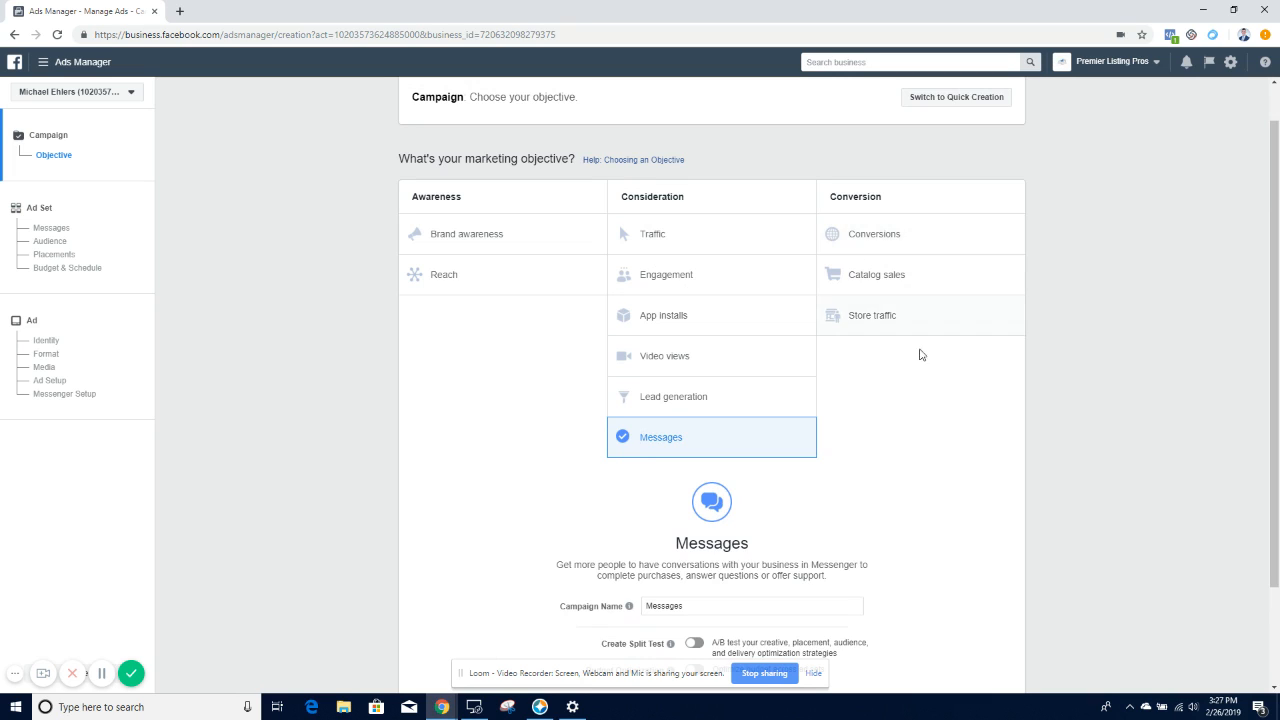
# Choose Lead generation as the campaign's marketing objective and continue to the ad set.
pyautogui.click(665, 398)
pyautogui.scroll(-1, 760, 486)
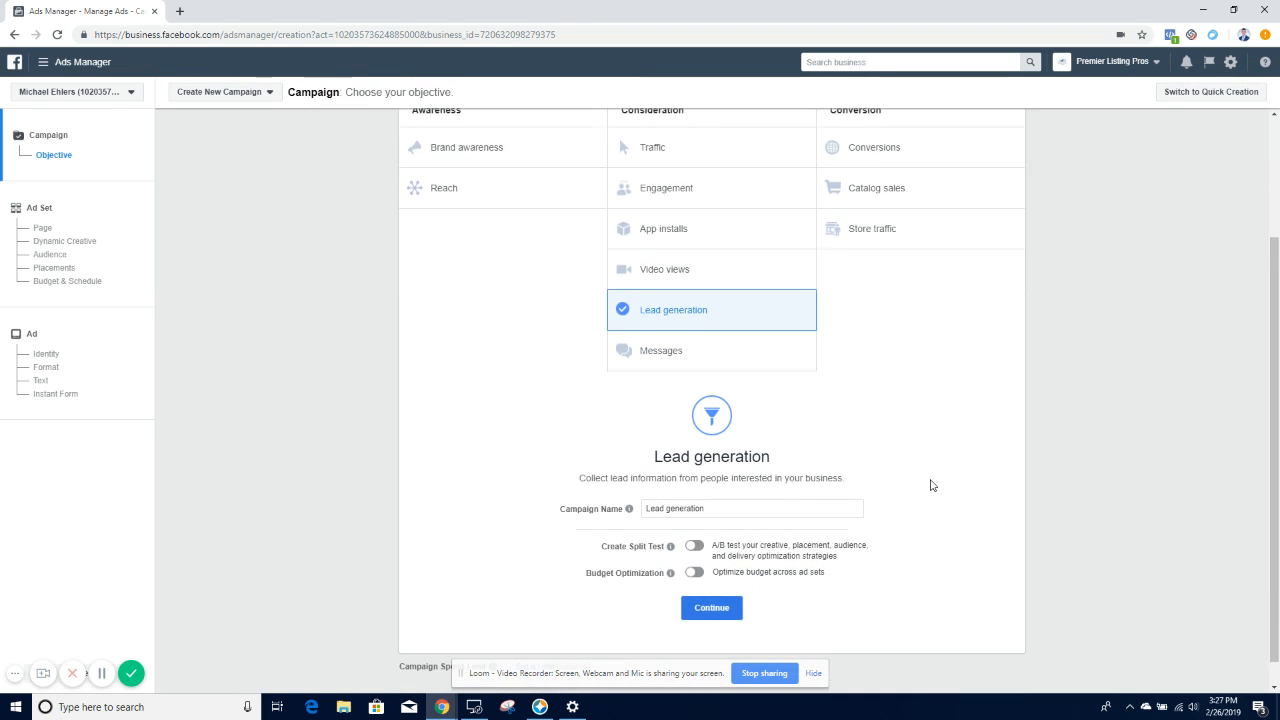
pyautogui.scroll(-1, 932, 486)
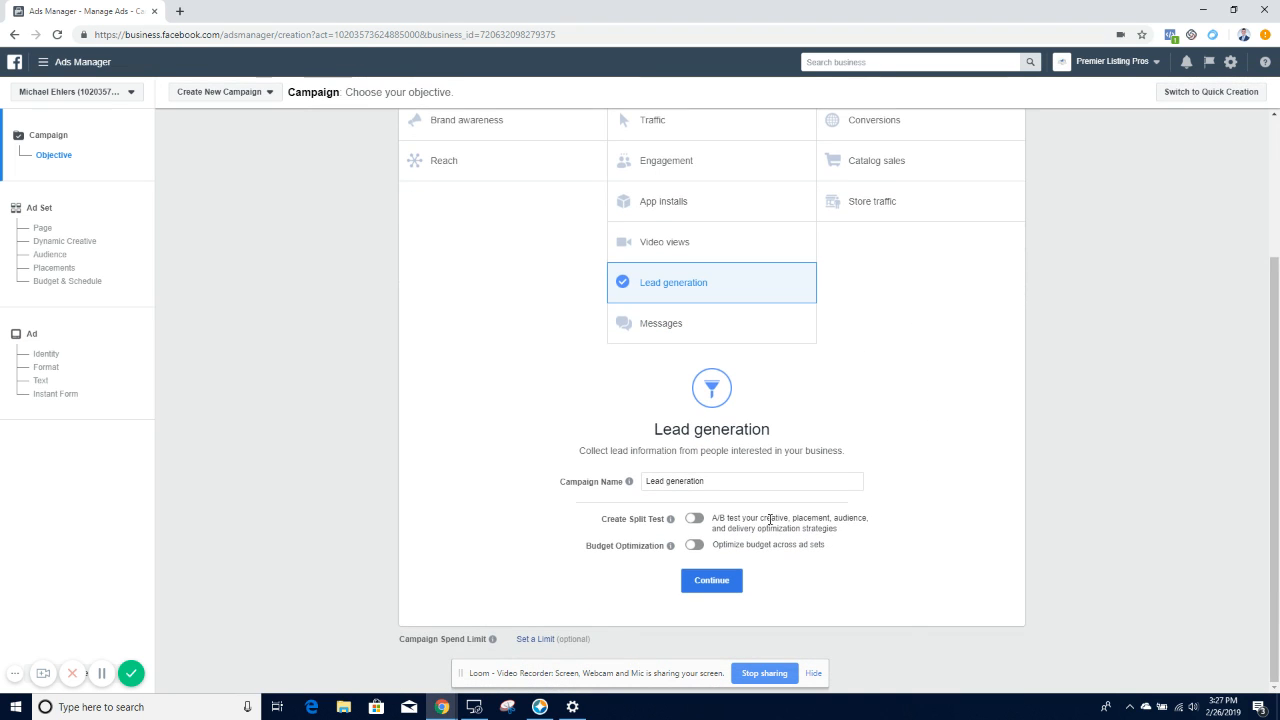
pyautogui.click(697, 586)
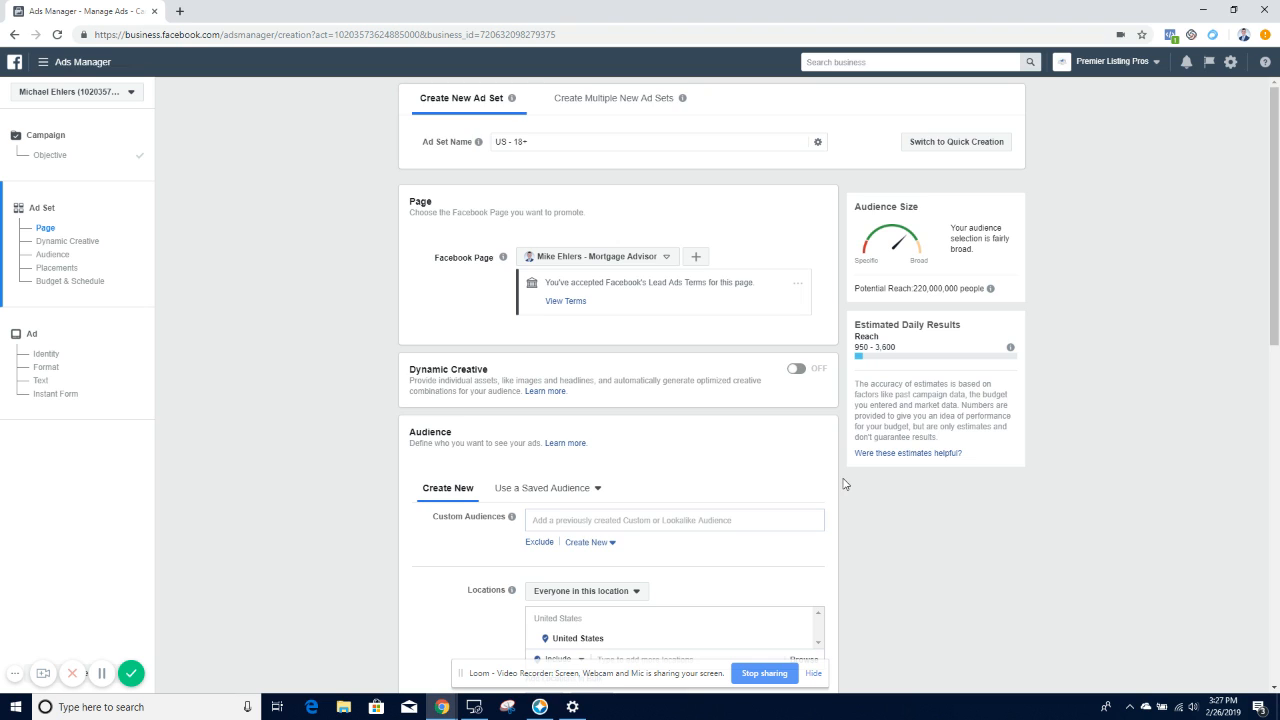
# Set the audience location to Atlanta, Georgia in place of the whole United States.
pyautogui.scroll(-1, 843, 484)
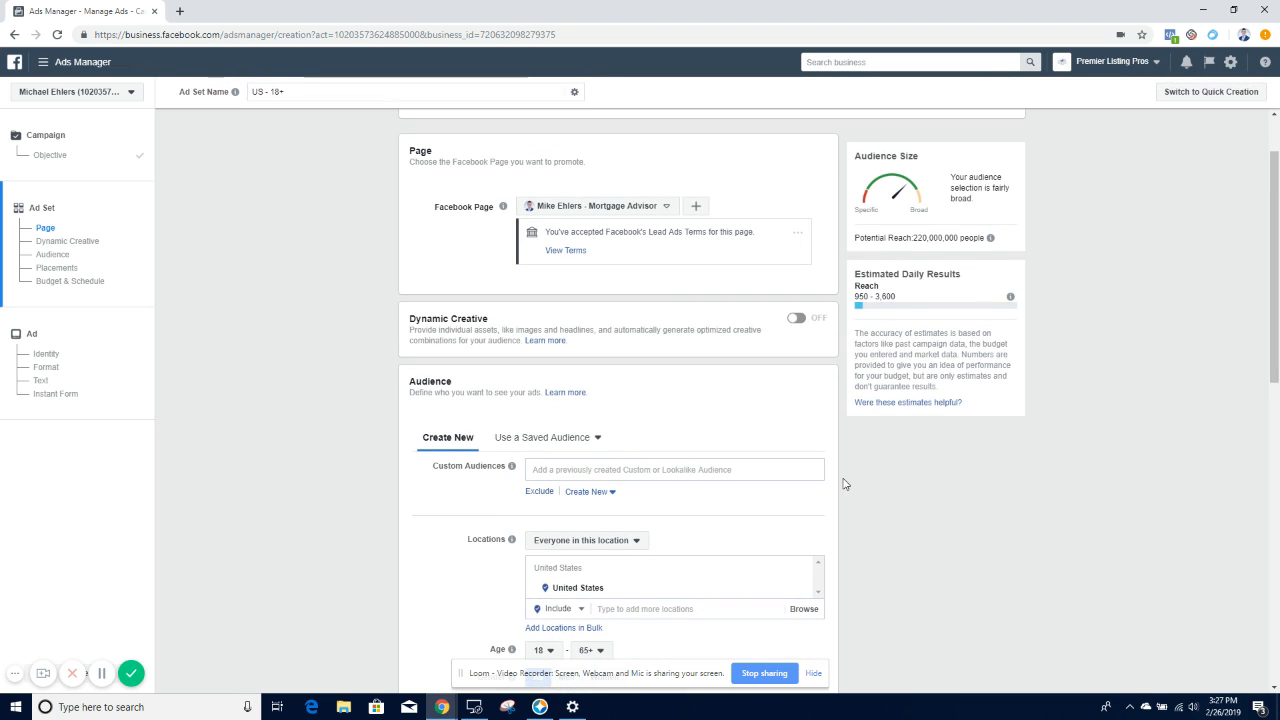
pyautogui.scroll(-1, 843, 484)
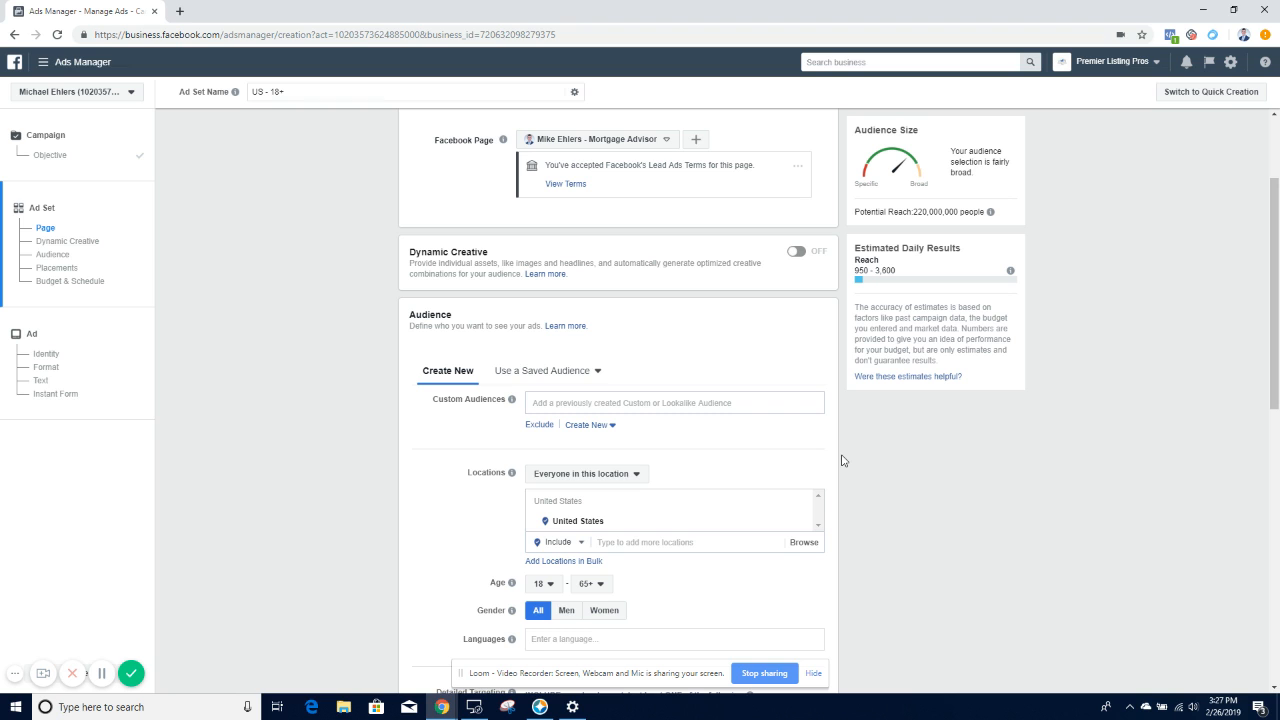
pyautogui.scroll(-1, 842, 460)
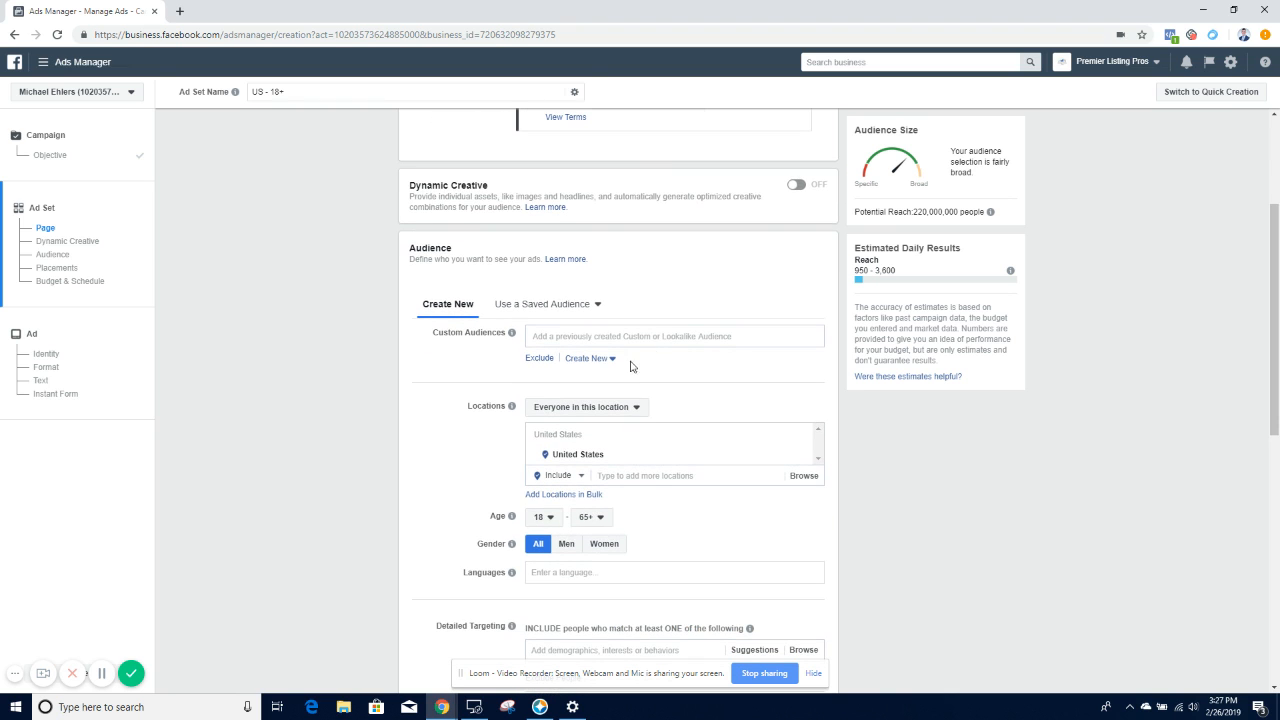
pyautogui.click(643, 477)
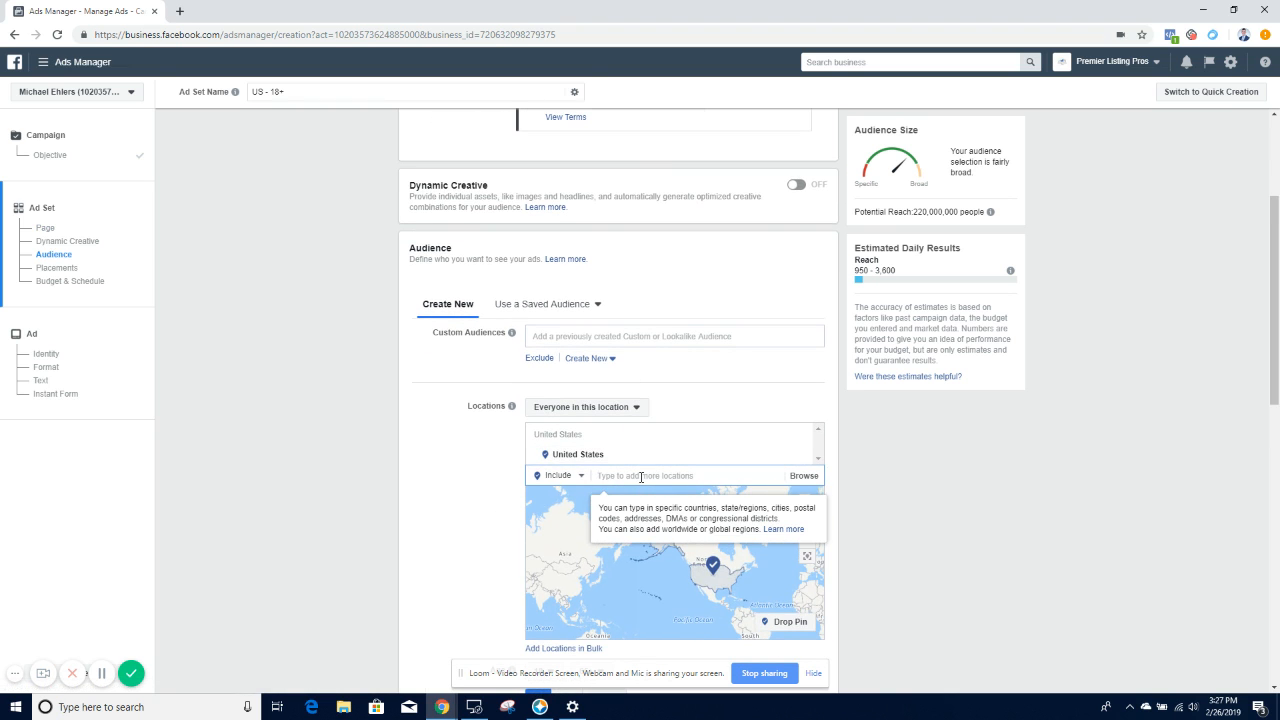
pyautogui.write('ata')
pyautogui.press('BackSpace')
pyautogui.press('BackSpace')
pyautogui.press('BackSpace')
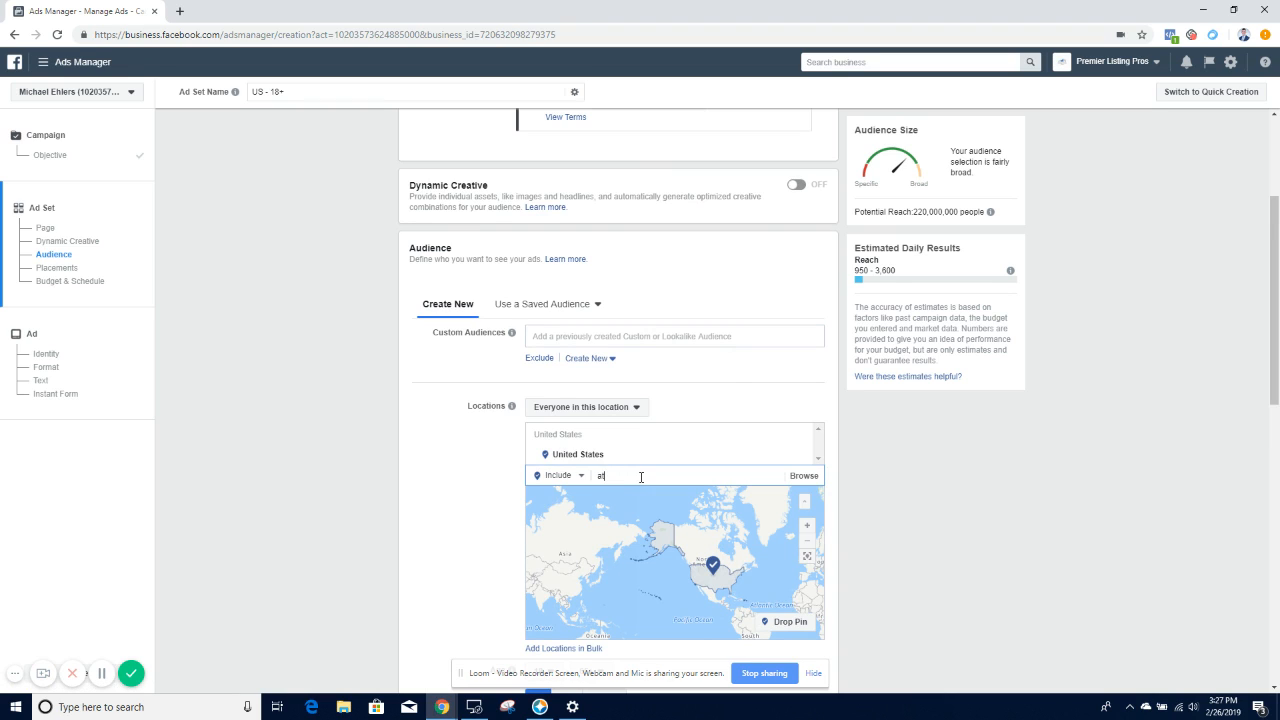
pyautogui.write('tla')
pyautogui.press('BackSpace')
pyautogui.press('BackSpace')
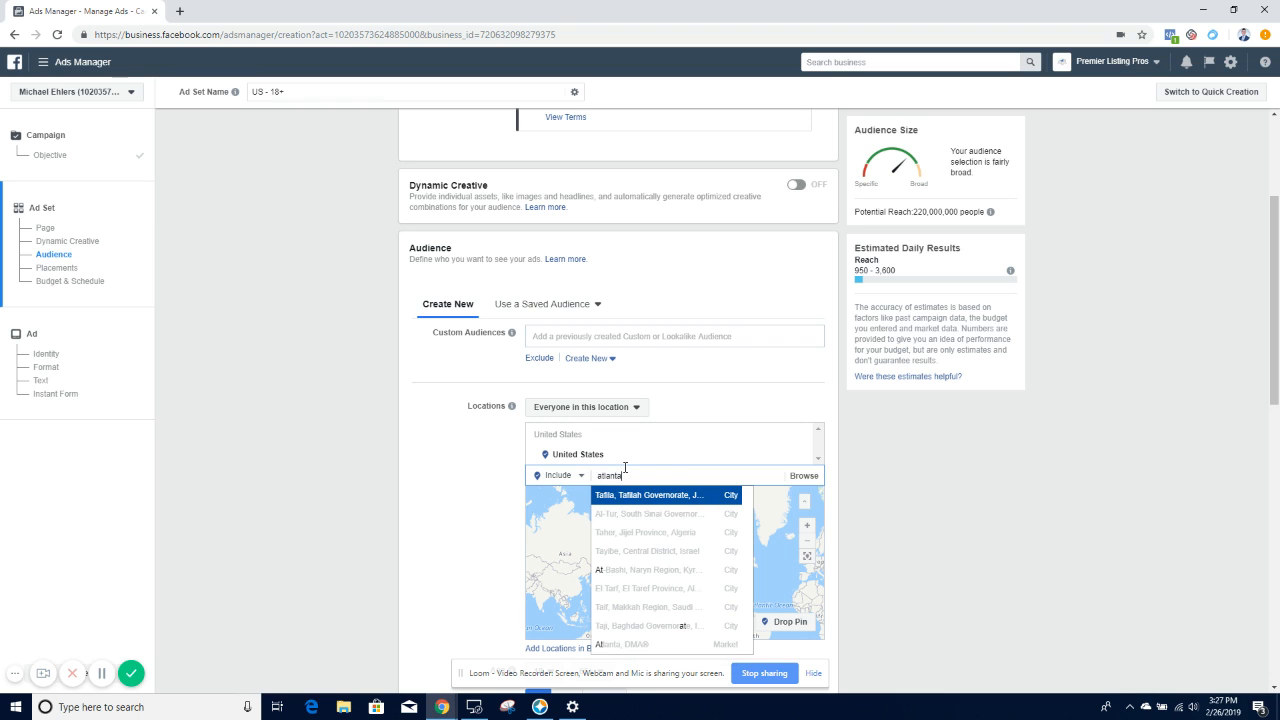
pyautogui.click(632, 510)
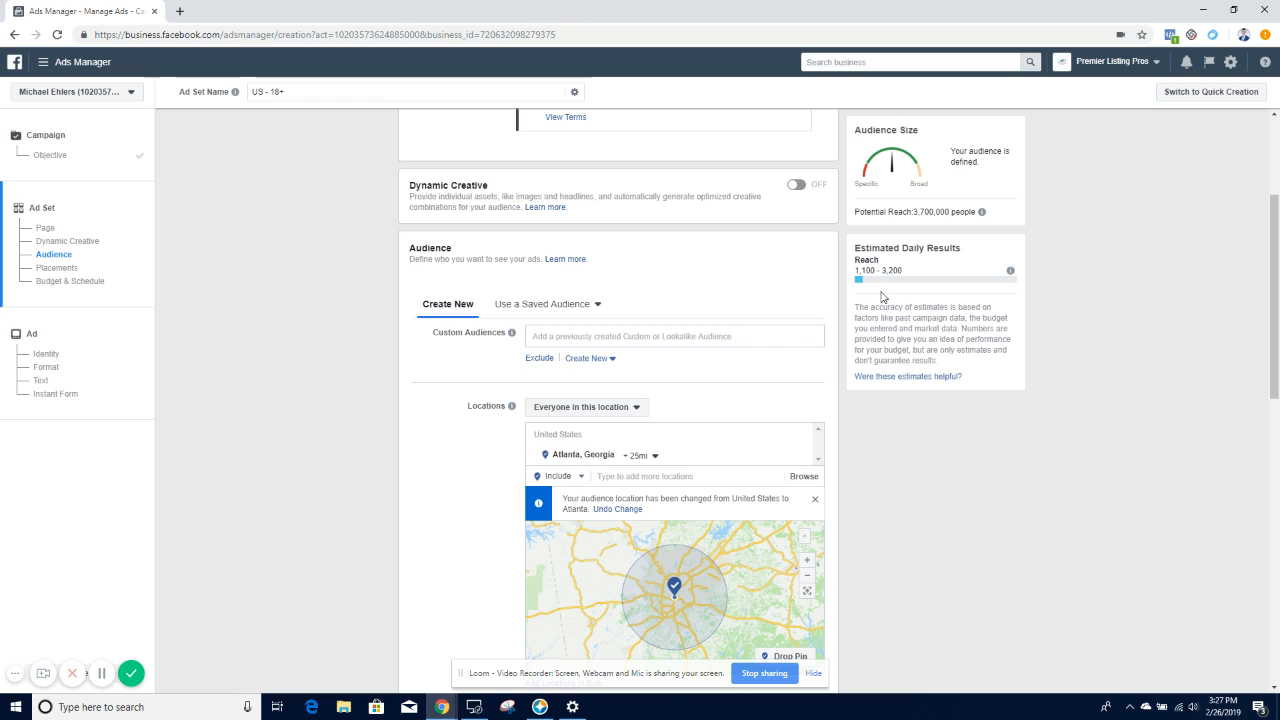
# Try a targeting radius of 10 miles and one of 50 miles around Atlanta.
pyautogui.click(637, 457)
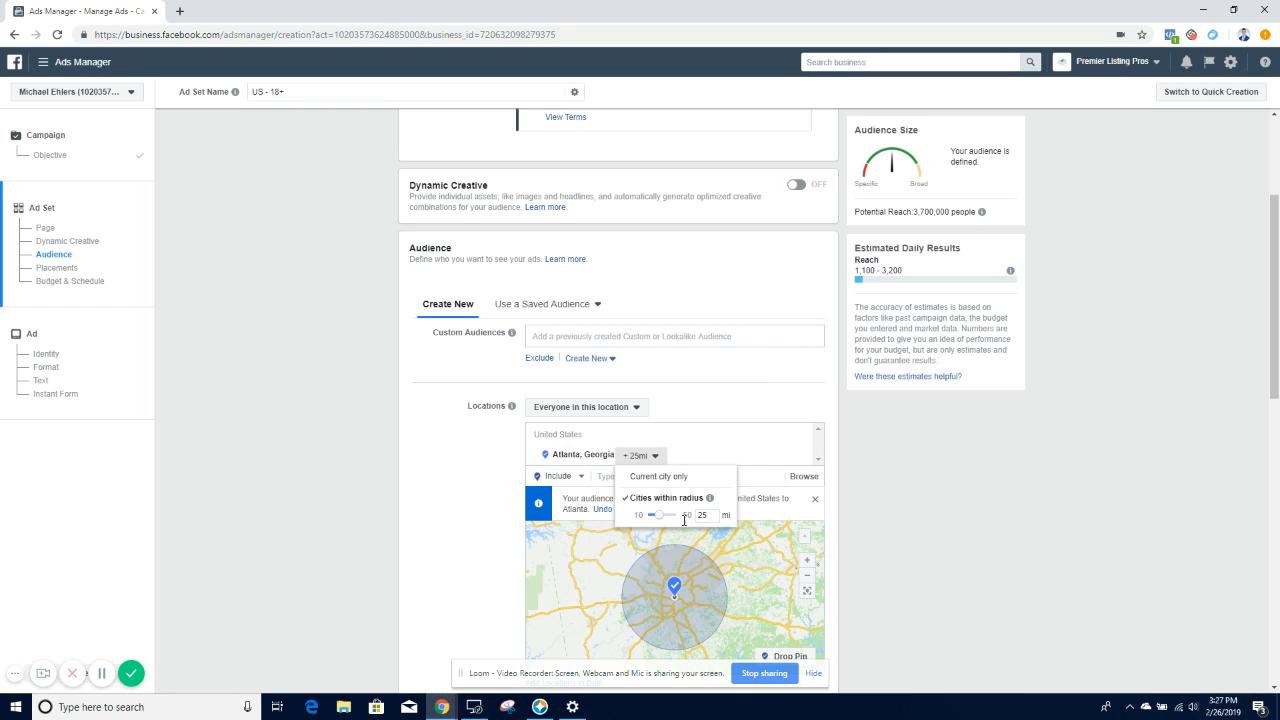
pyautogui.moveTo(660, 515); pyautogui.dragTo(647, 521)
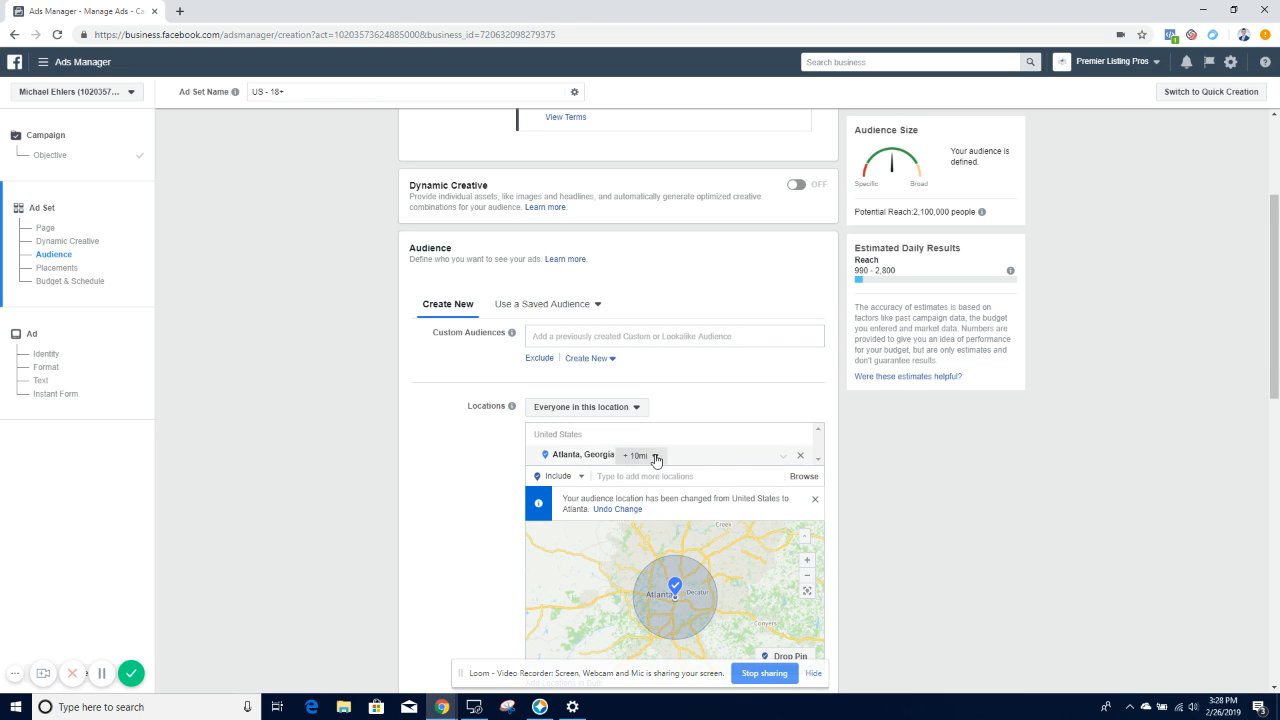
pyautogui.click(656, 459)
pyautogui.moveTo(650, 517); pyautogui.dragTo(680, 517)
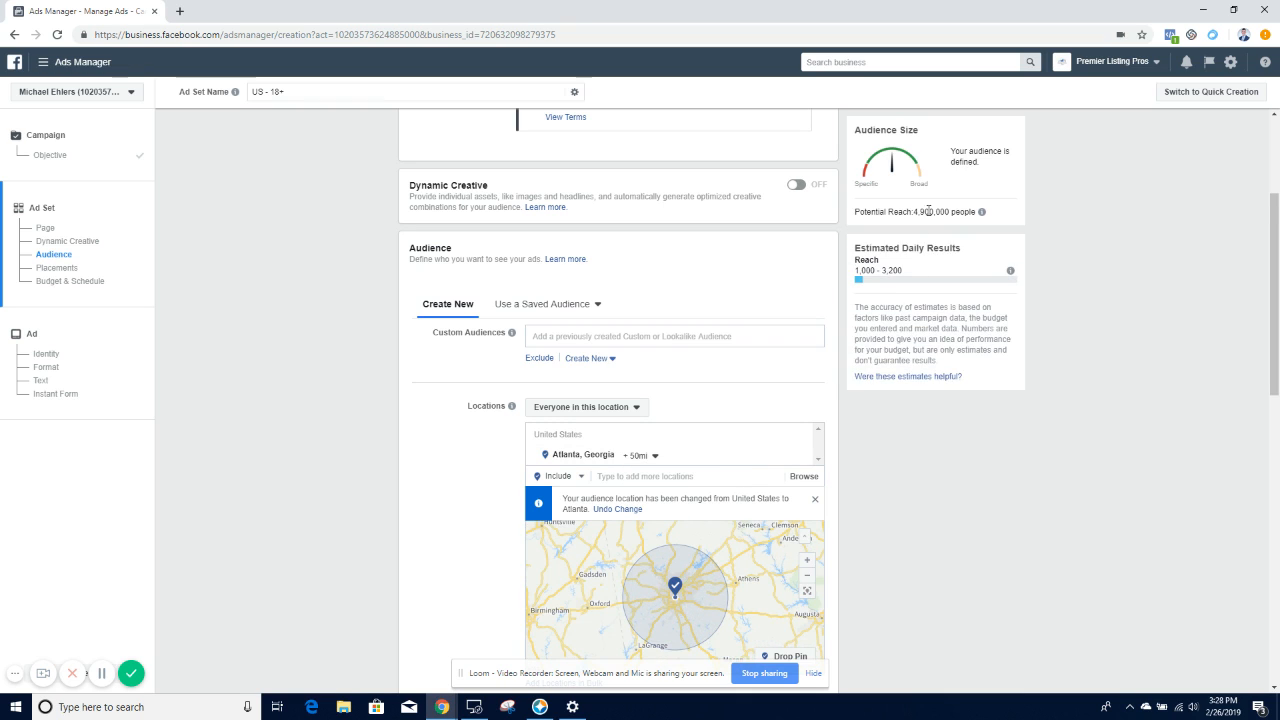
# Set the radius around Atlanta to 19 miles and target only people who live in this location.
pyautogui.click(645, 456)
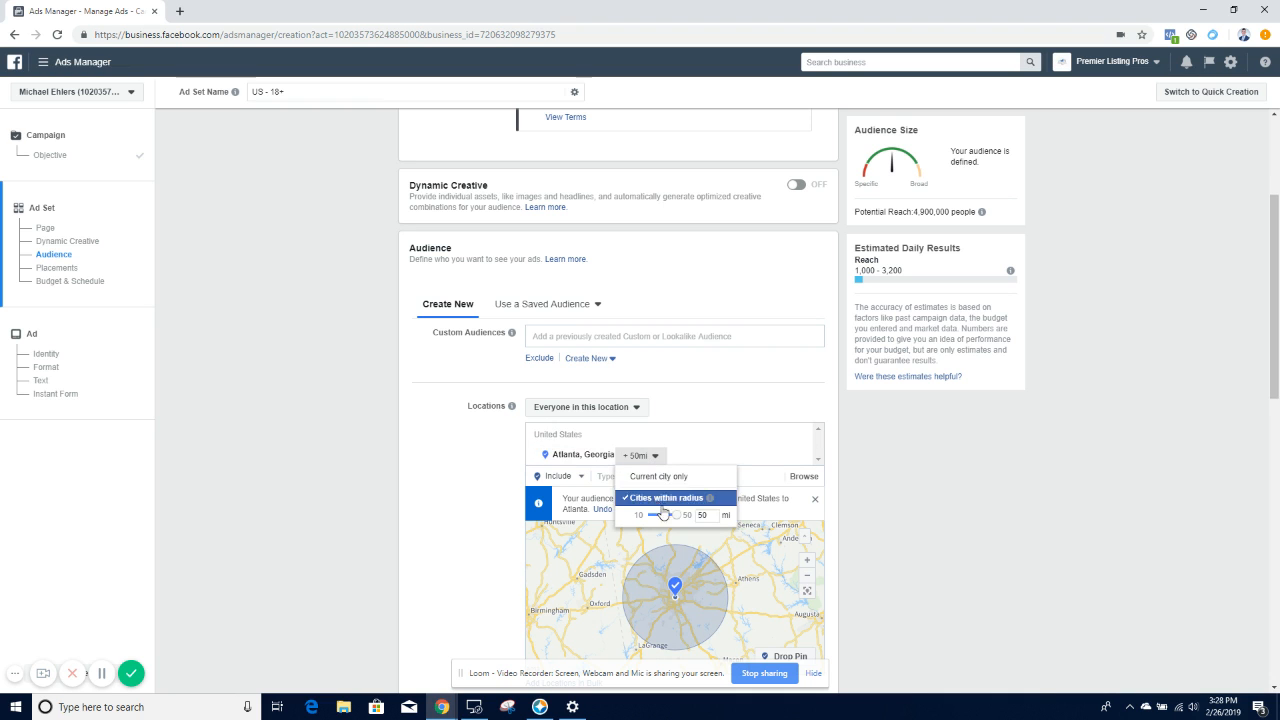
pyautogui.moveTo(677, 515); pyautogui.dragTo(651, 515)
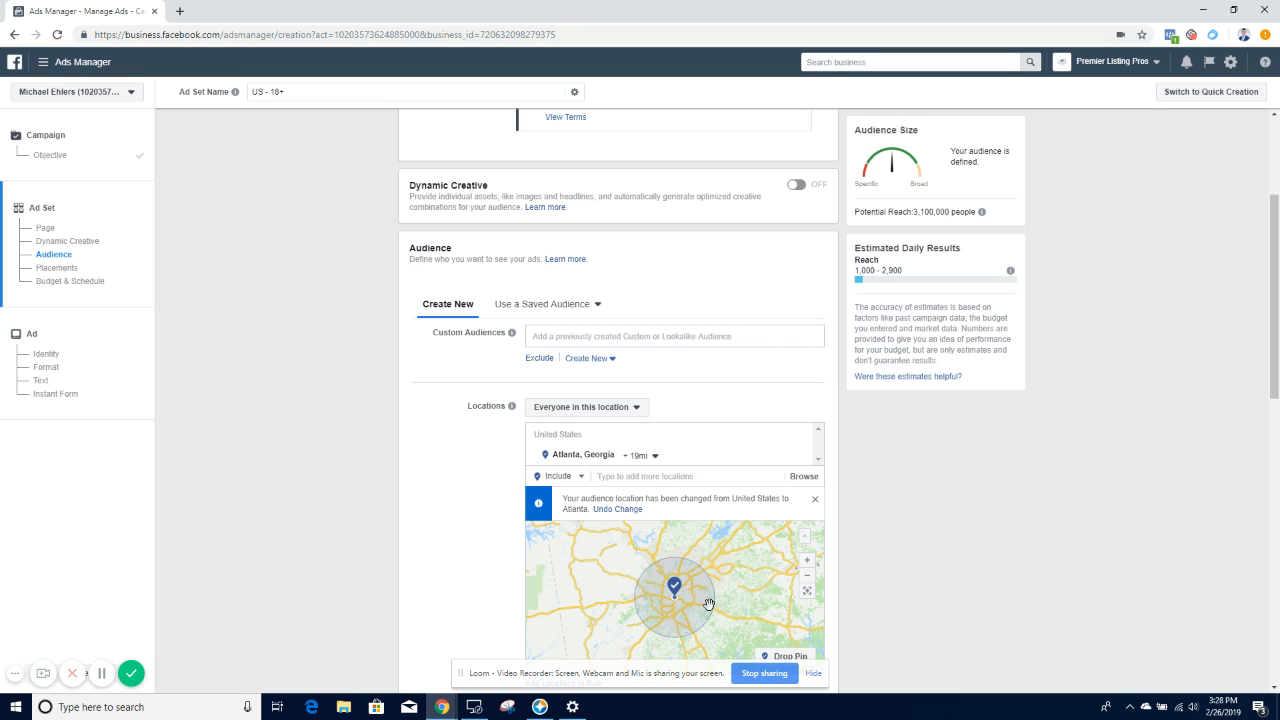
pyautogui.click(595, 412)
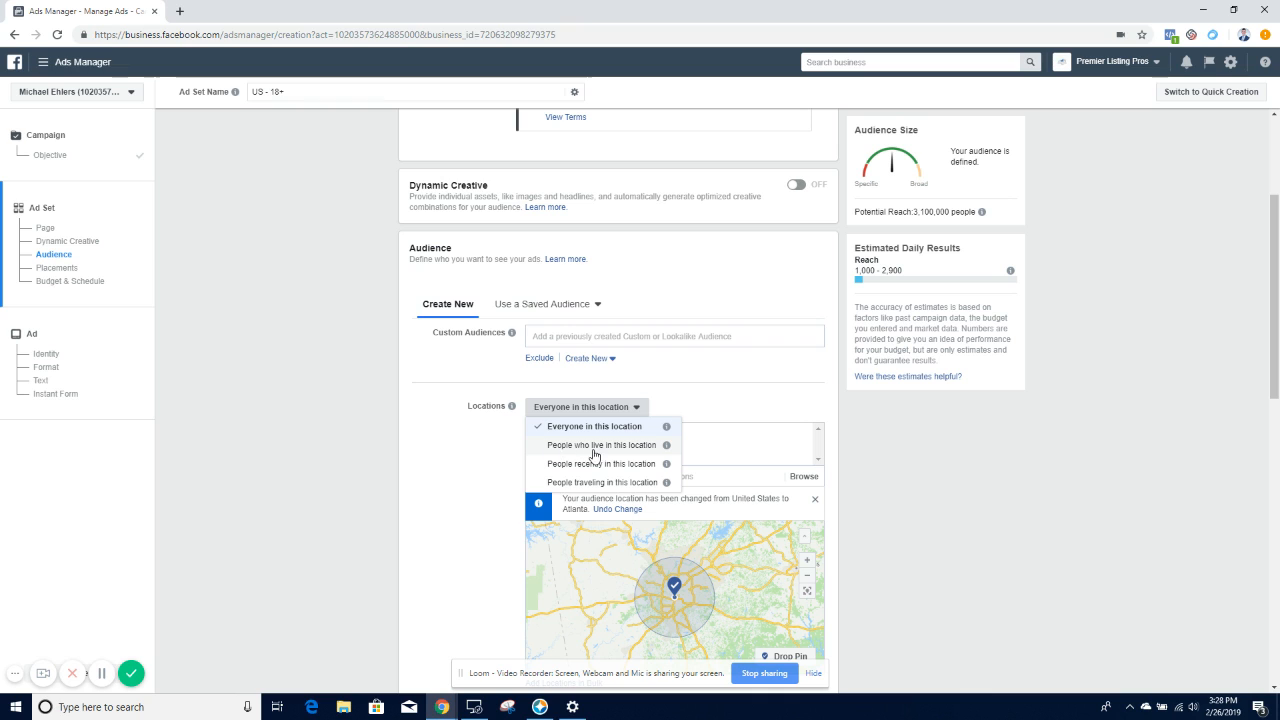
pyautogui.click(598, 446)
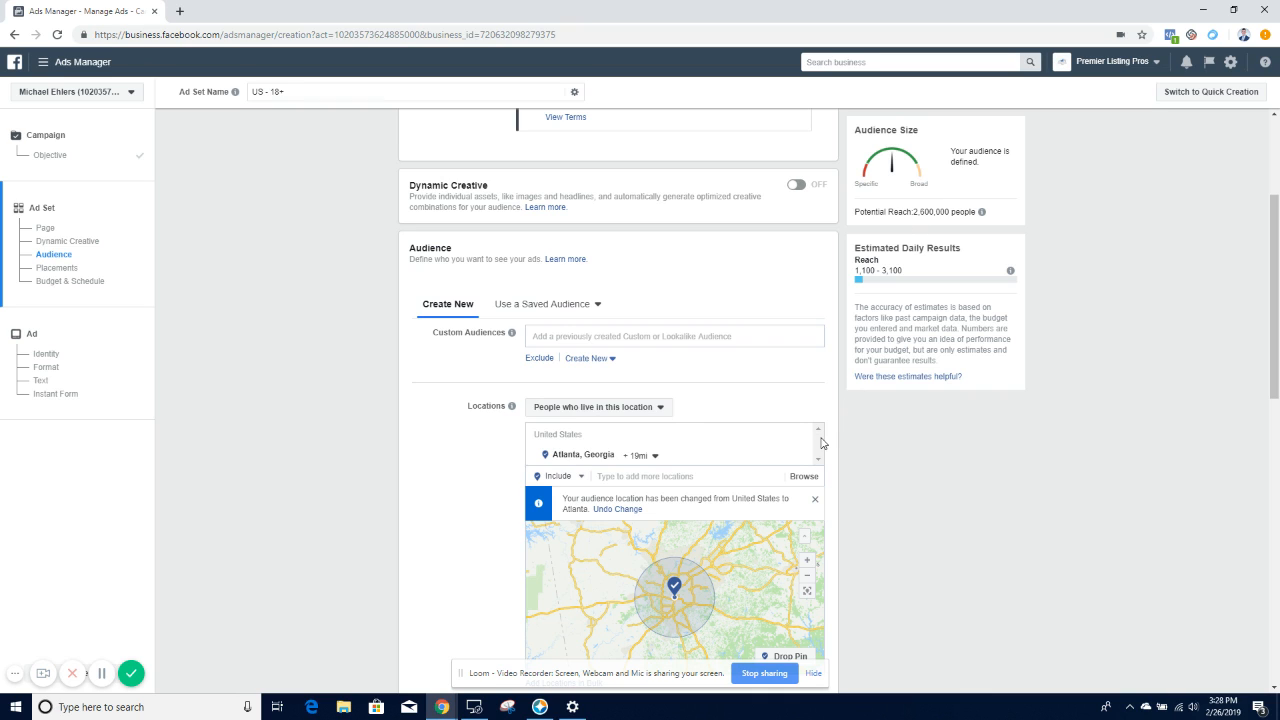
# Set the audience's age range to 25 through 50.
pyautogui.scroll(-5, 843, 510)
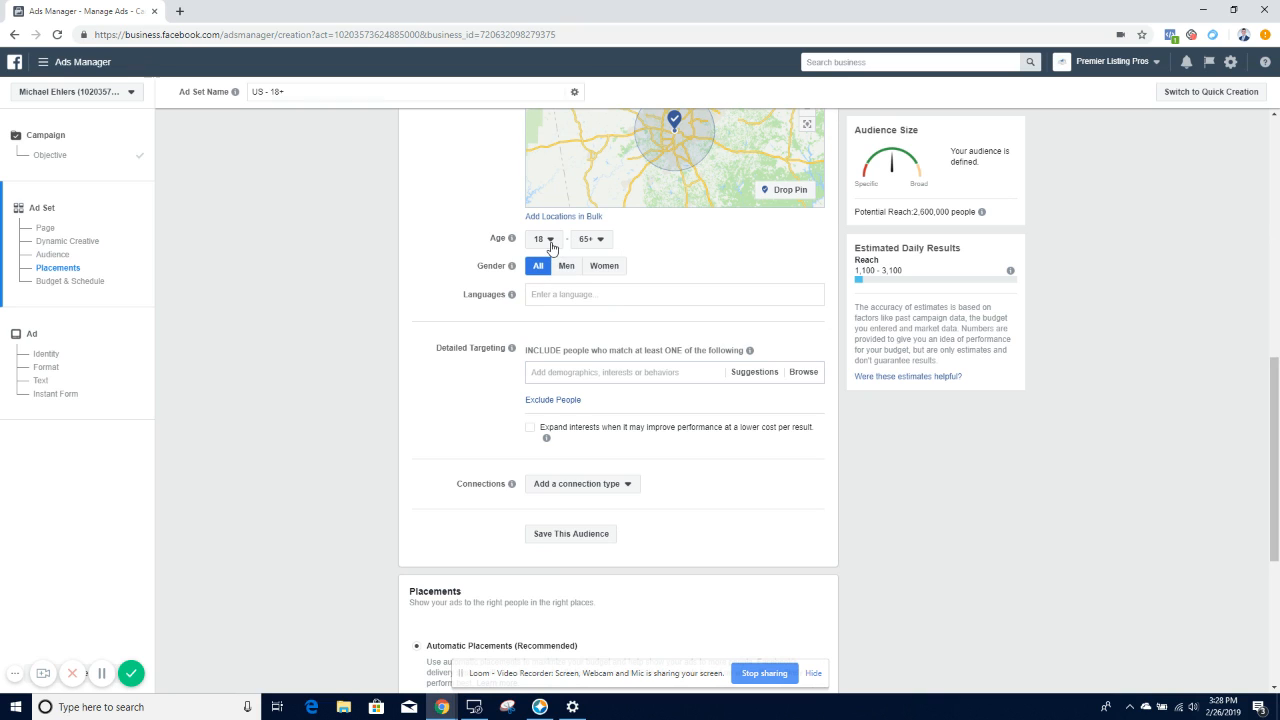
pyautogui.click(550, 245)
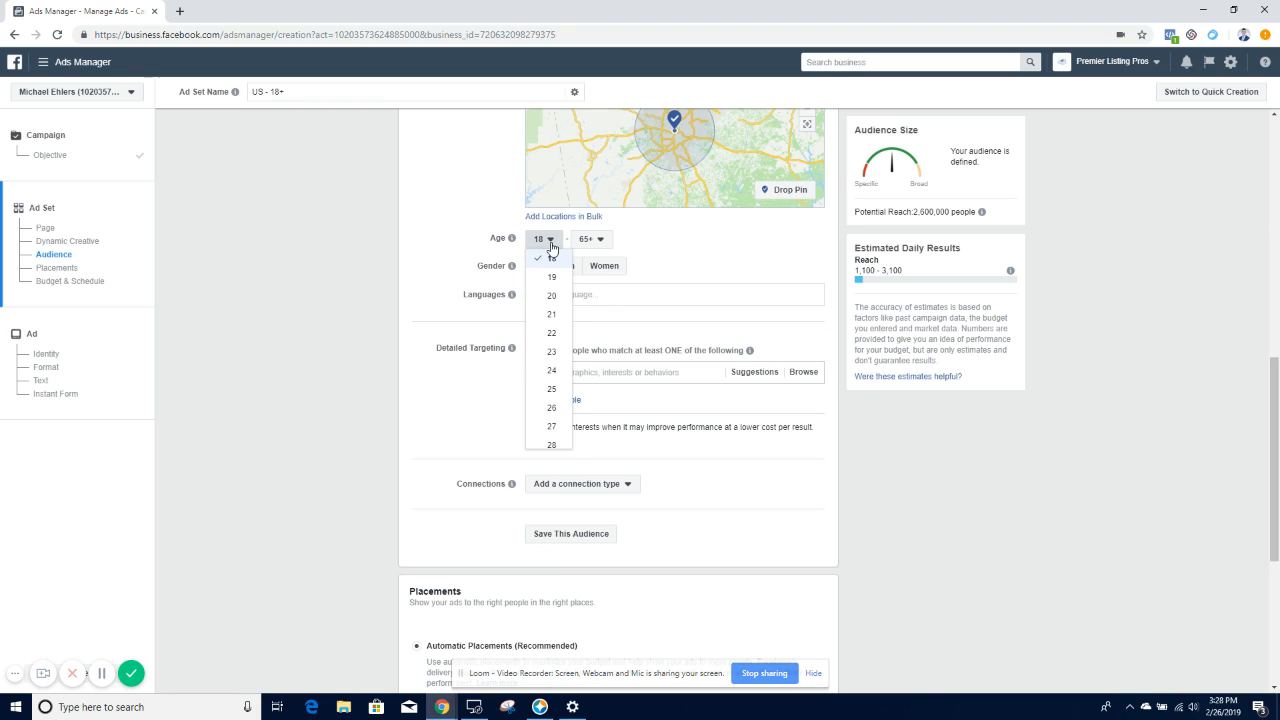
pyautogui.click(564, 390)
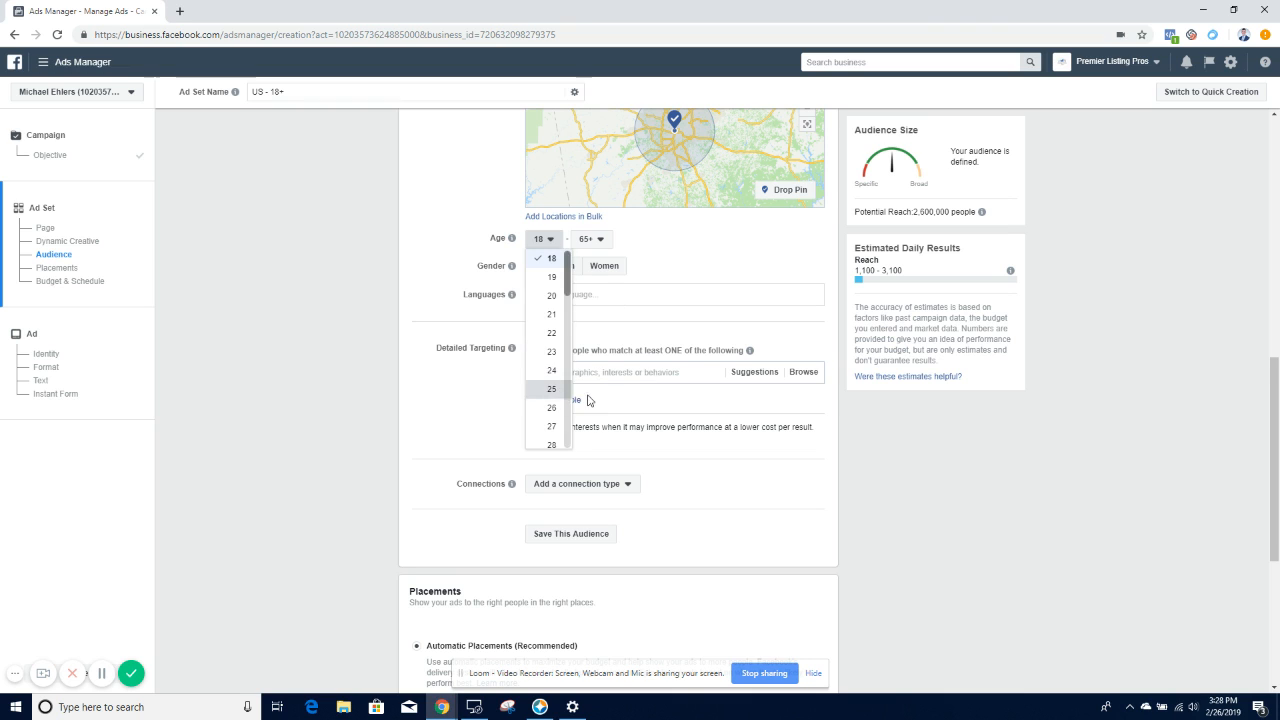
pyautogui.click(594, 242)
pyautogui.scroll(2, 600, 320)
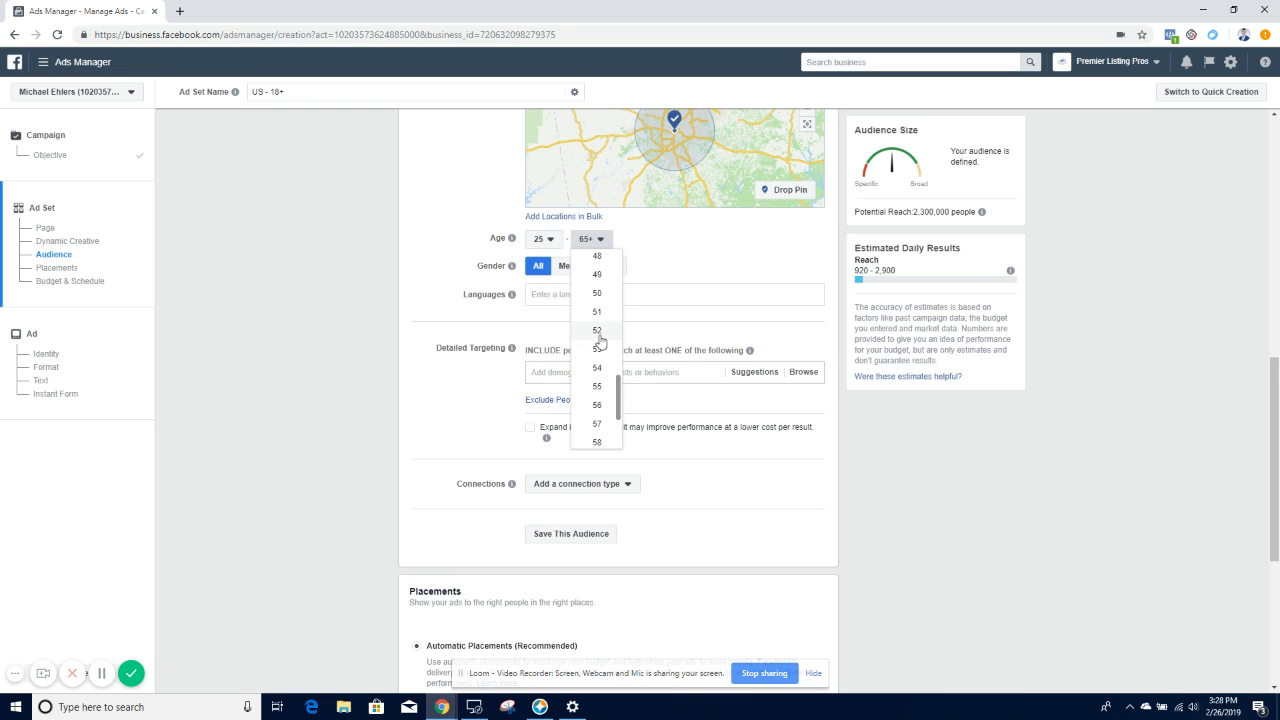
pyautogui.click(598, 293)
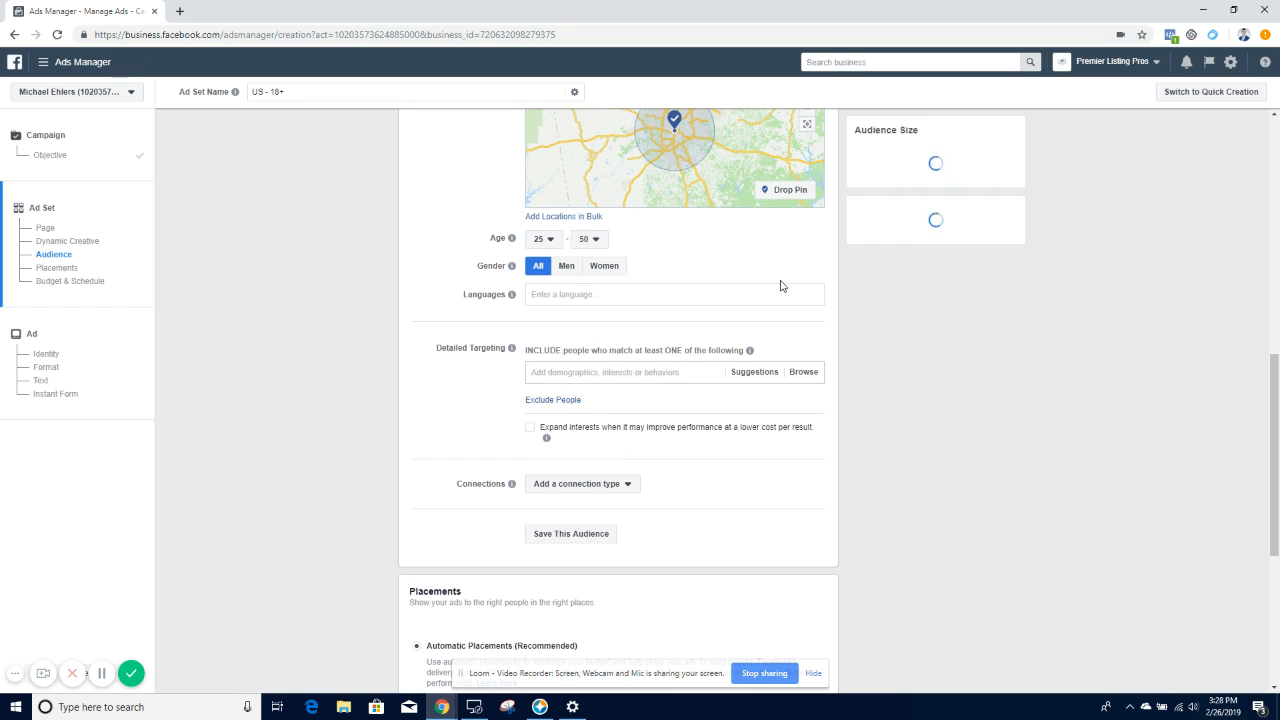
# Browse the demographics categories in detailed targeting and examine the Education Level options.
pyautogui.scroll(2, 850, 285)
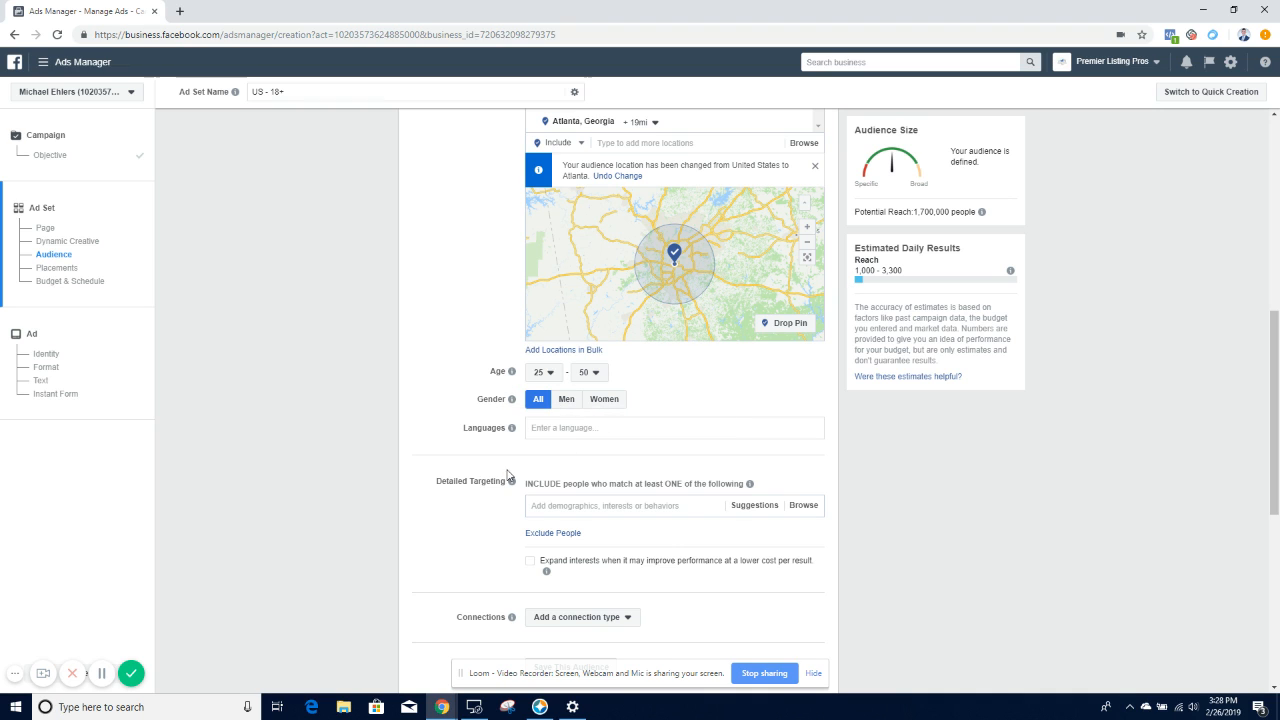
pyautogui.scroll(-1, 466, 490)
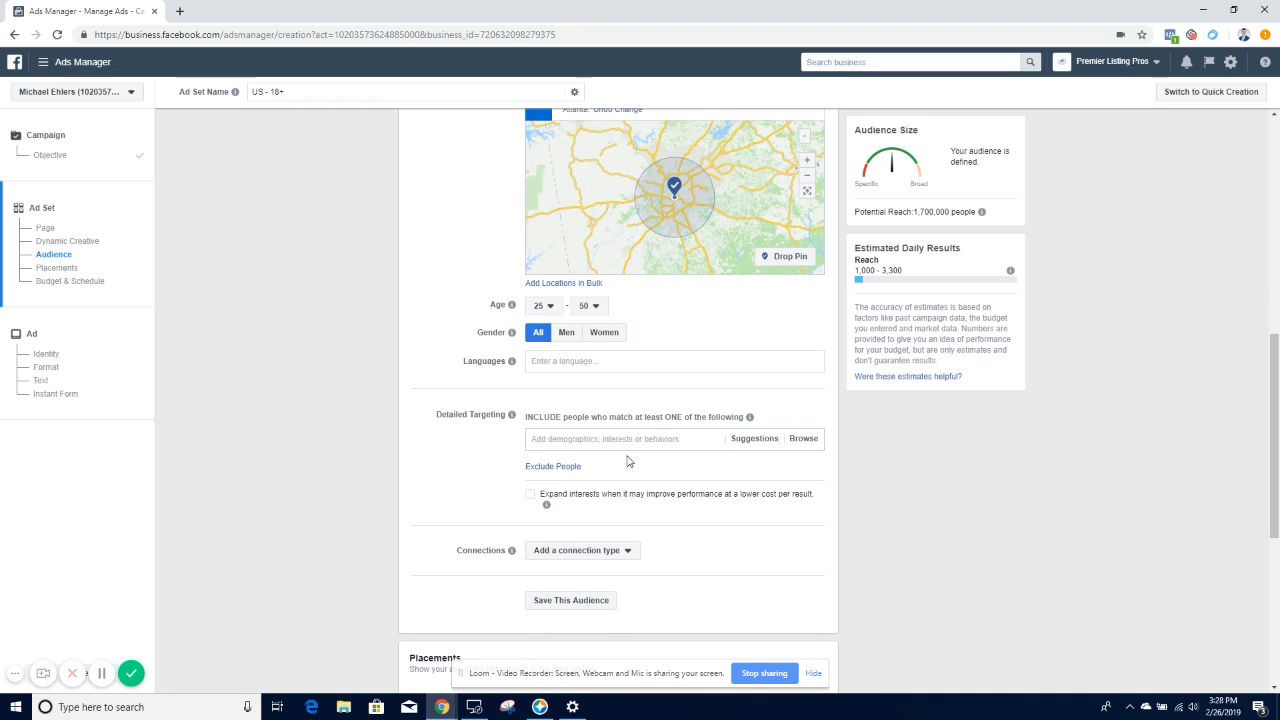
pyautogui.click(566, 443)
pyautogui.click(804, 442)
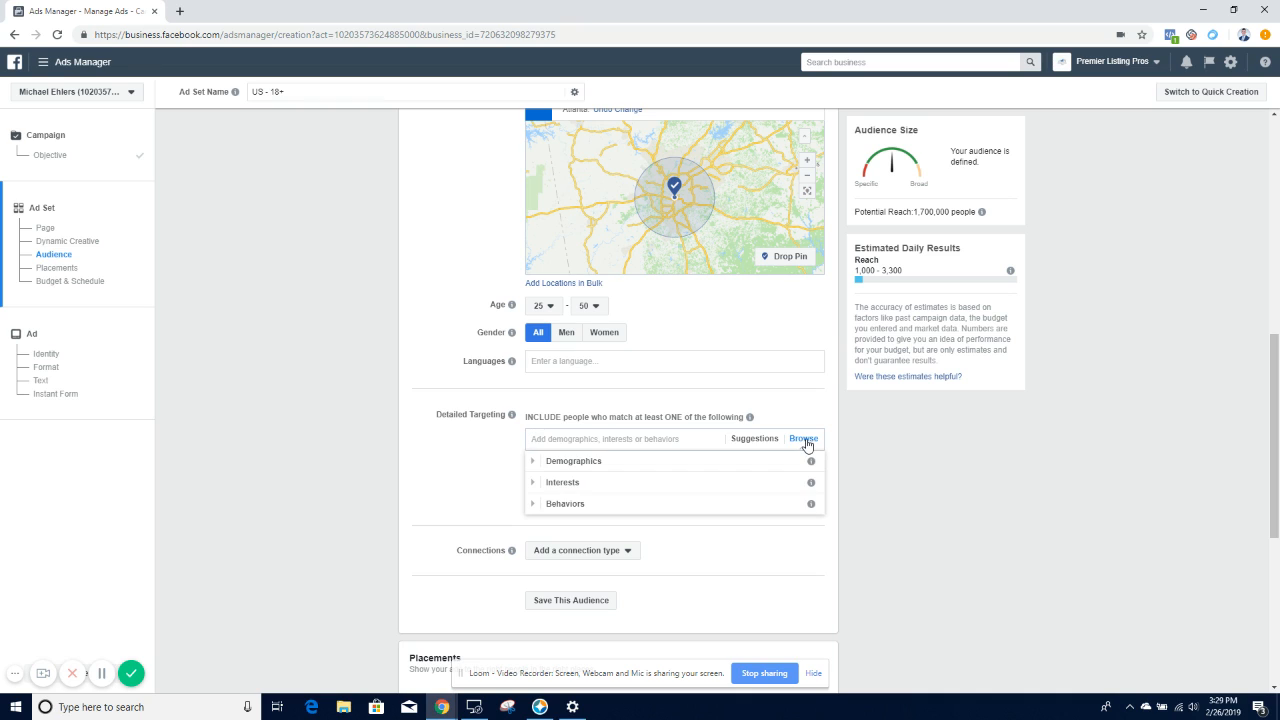
pyautogui.click(557, 468)
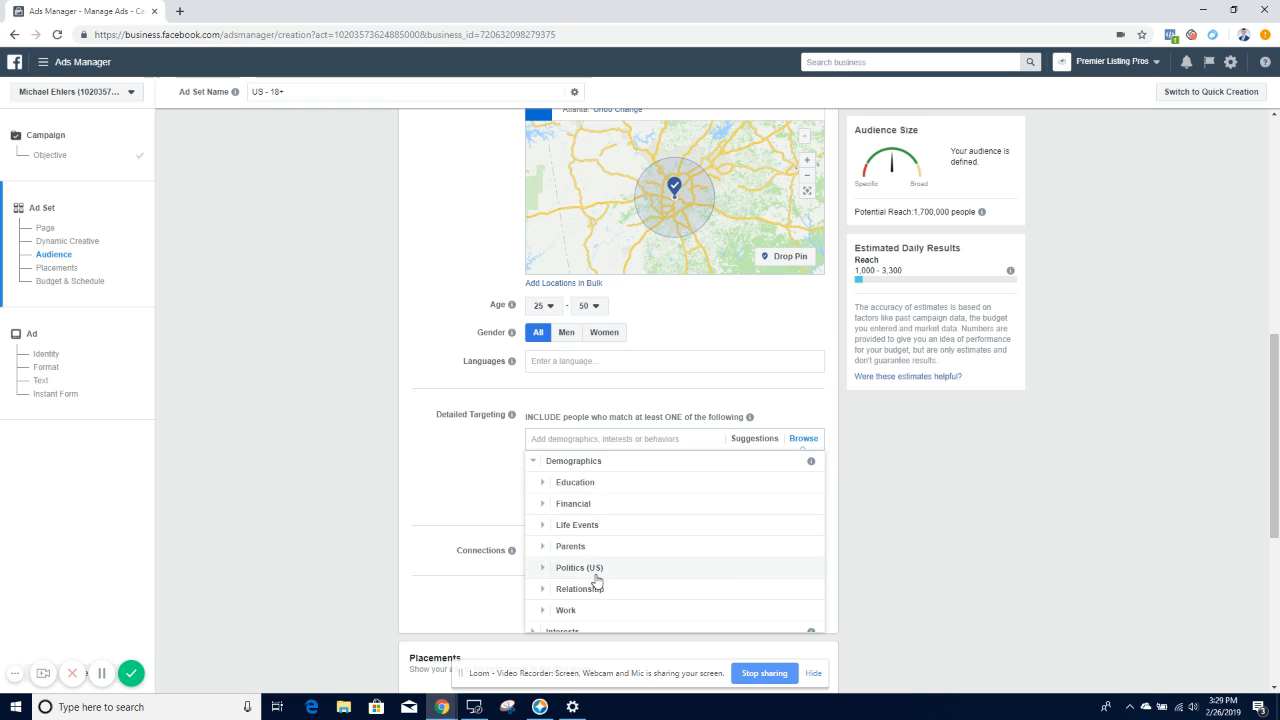
pyautogui.scroll(-1, 597, 580)
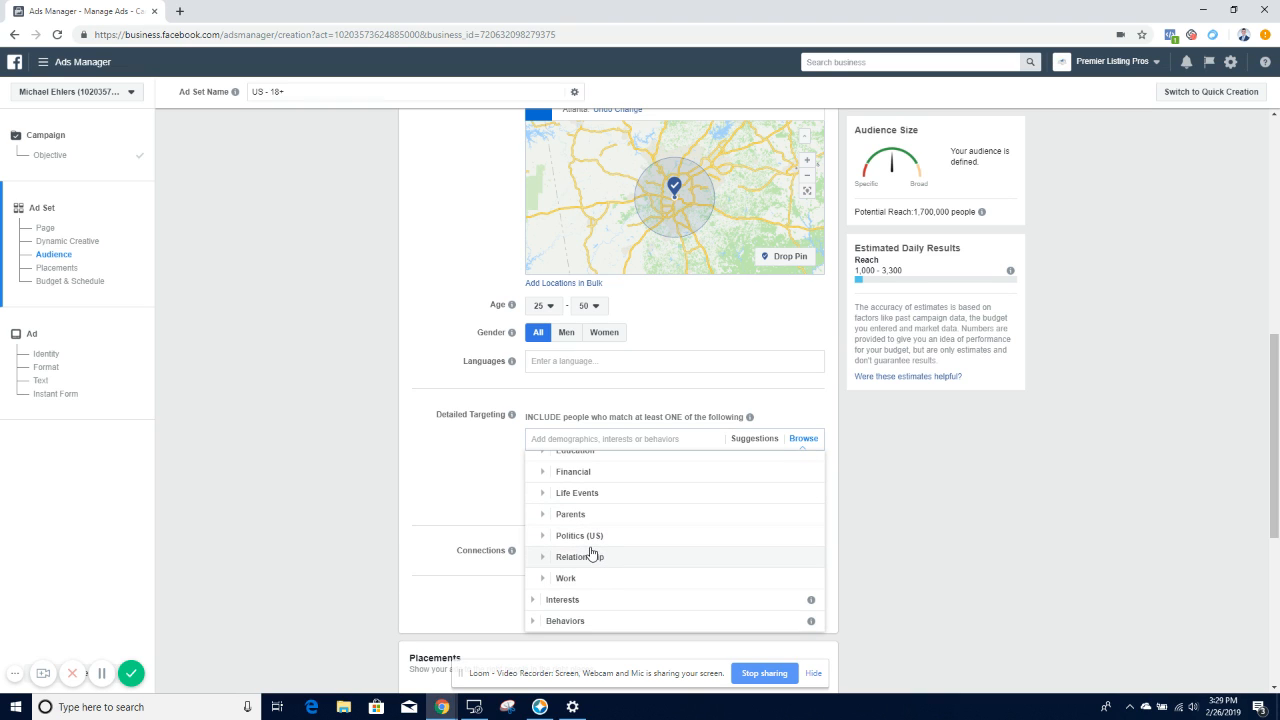
pyautogui.scroll(1, 590, 550)
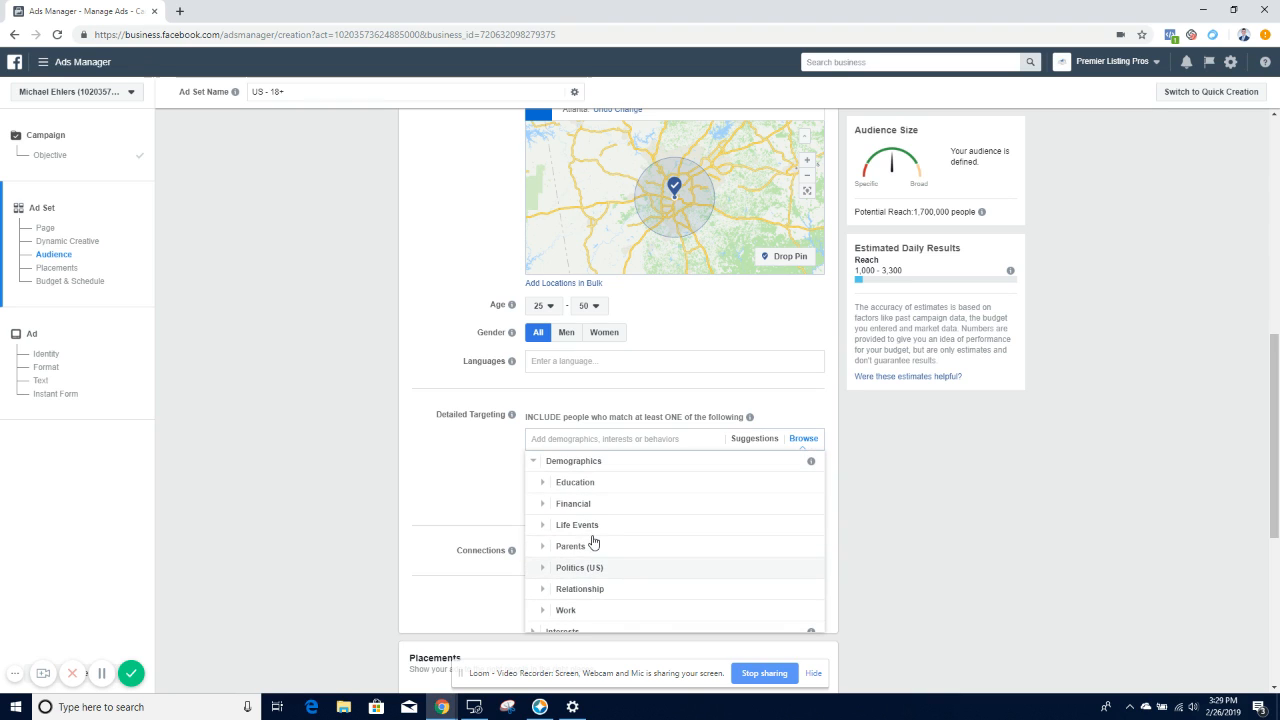
pyautogui.click(582, 485)
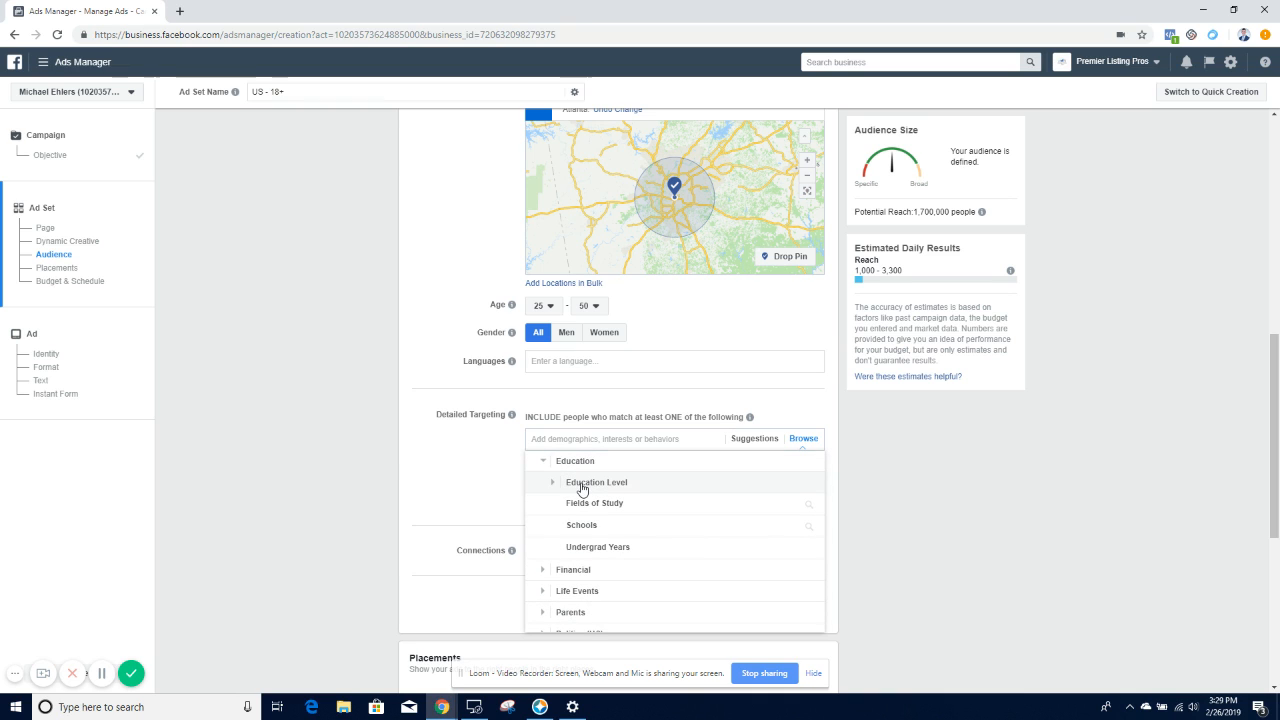
pyautogui.click(558, 487)
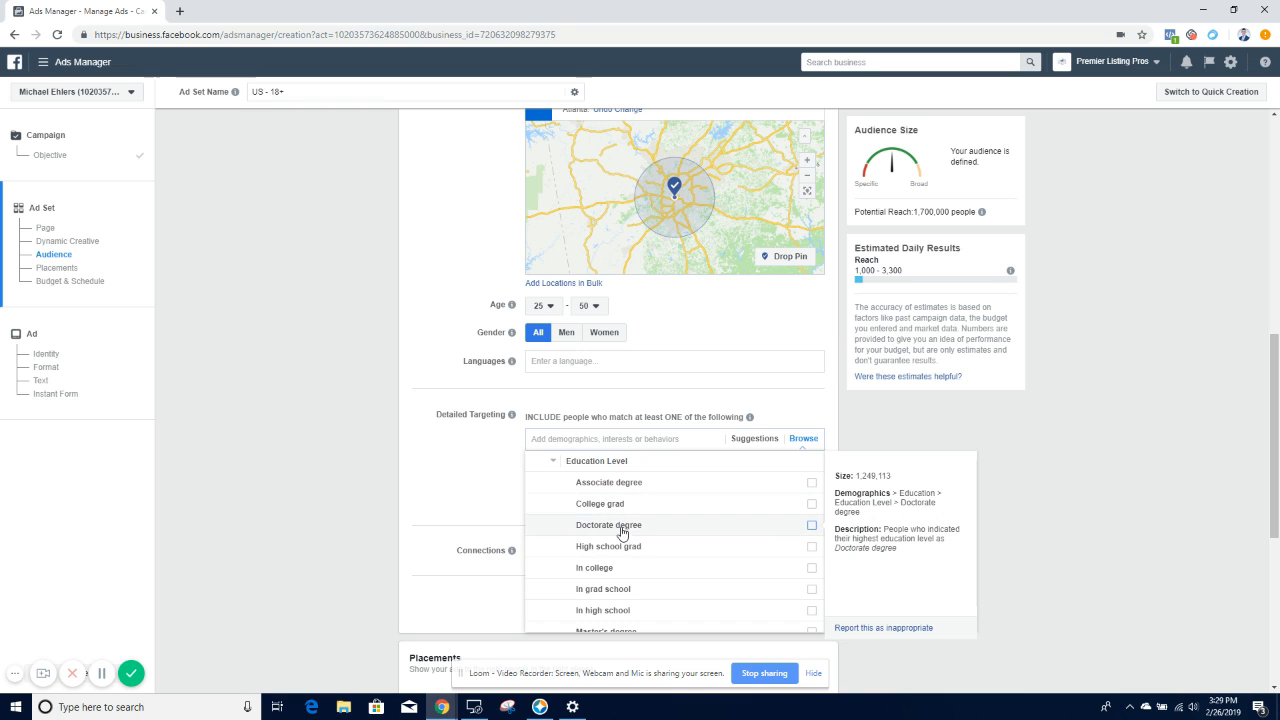
pyautogui.scroll(-1, 620, 530)
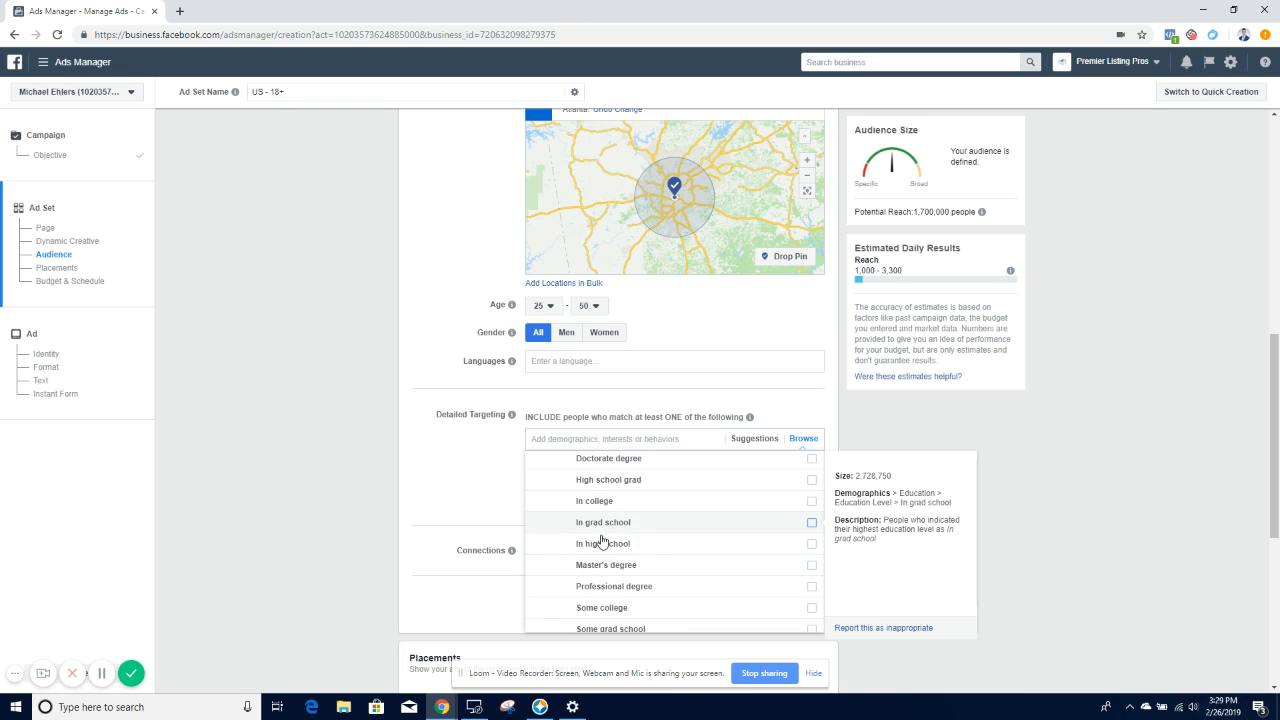
pyautogui.scroll(-3, 600, 572)
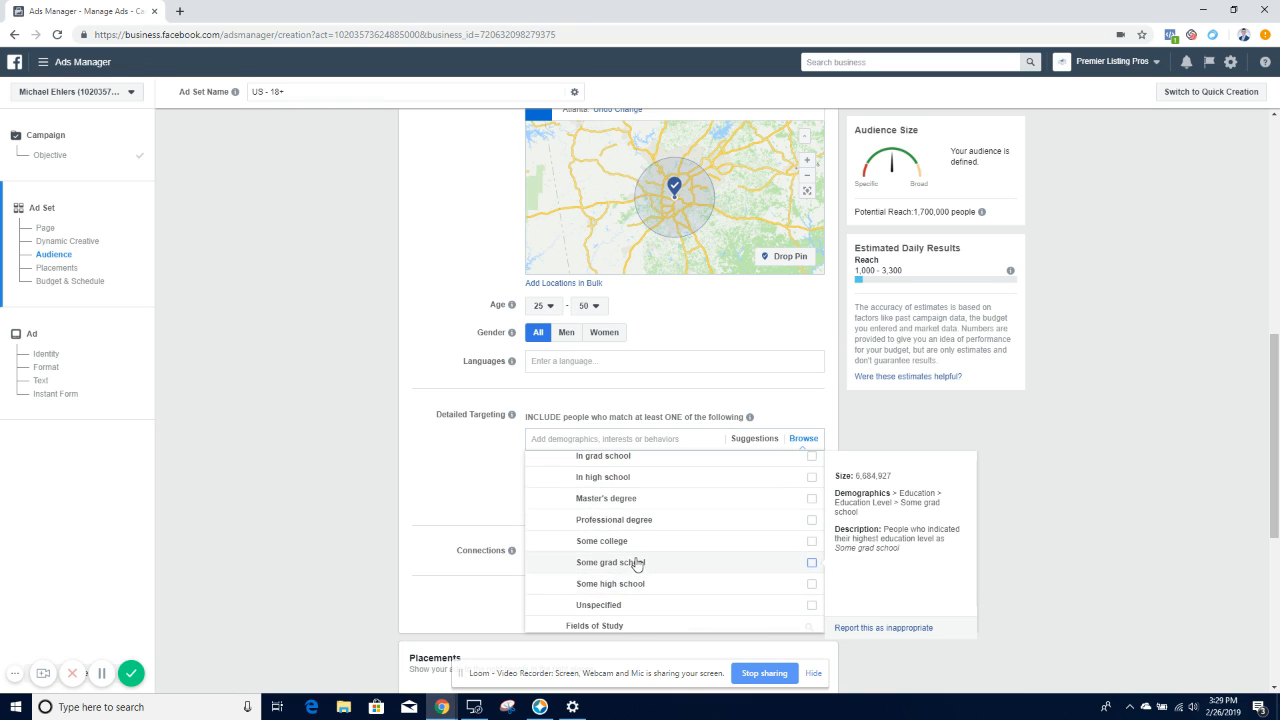
# Look through the remaining Demographics categories and the Sports options under Sports and outdoors in the Interests targeting.
pyautogui.scroll(-3, 636, 566)
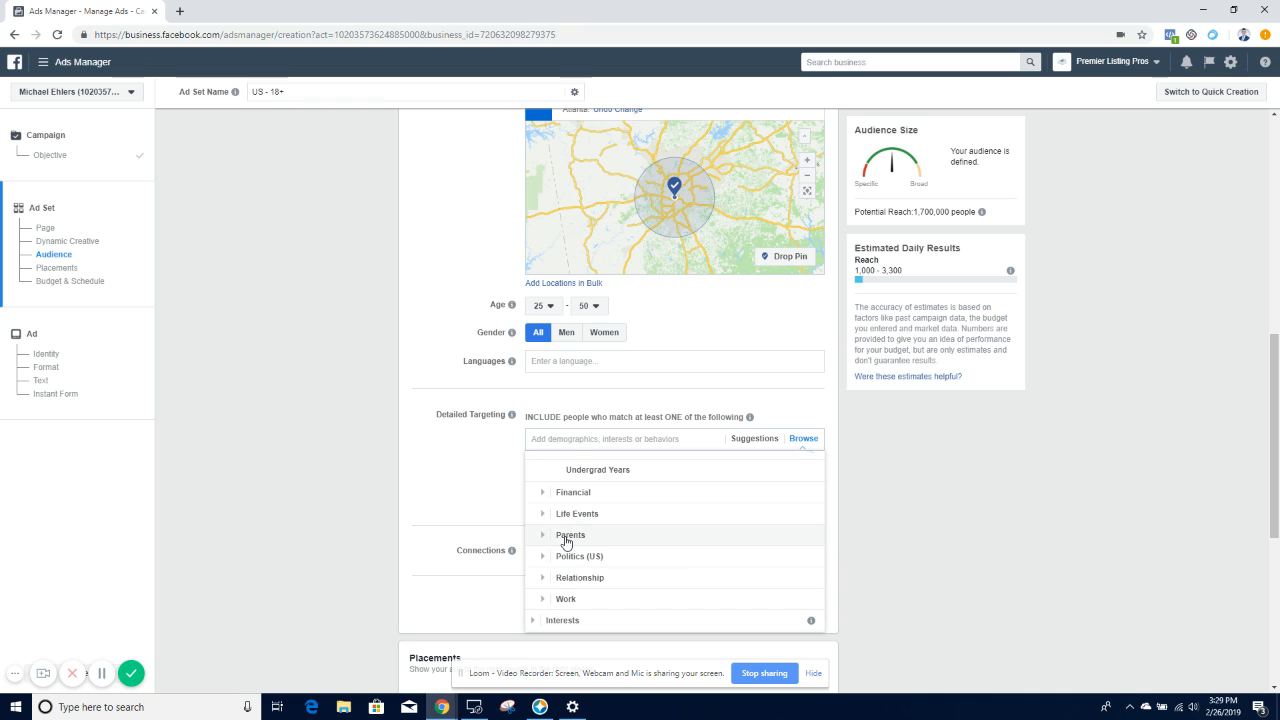
pyautogui.scroll(-1, 620, 568)
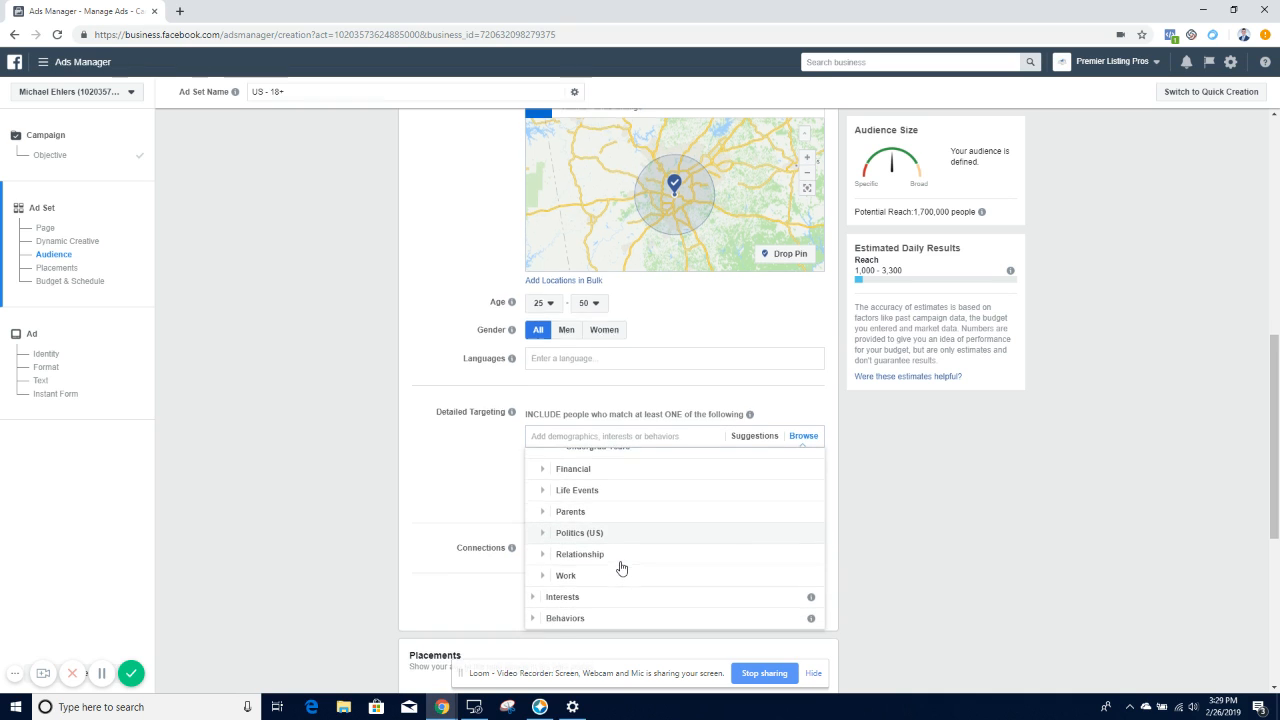
pyautogui.scroll(-2, 620, 568)
pyautogui.click(580, 466)
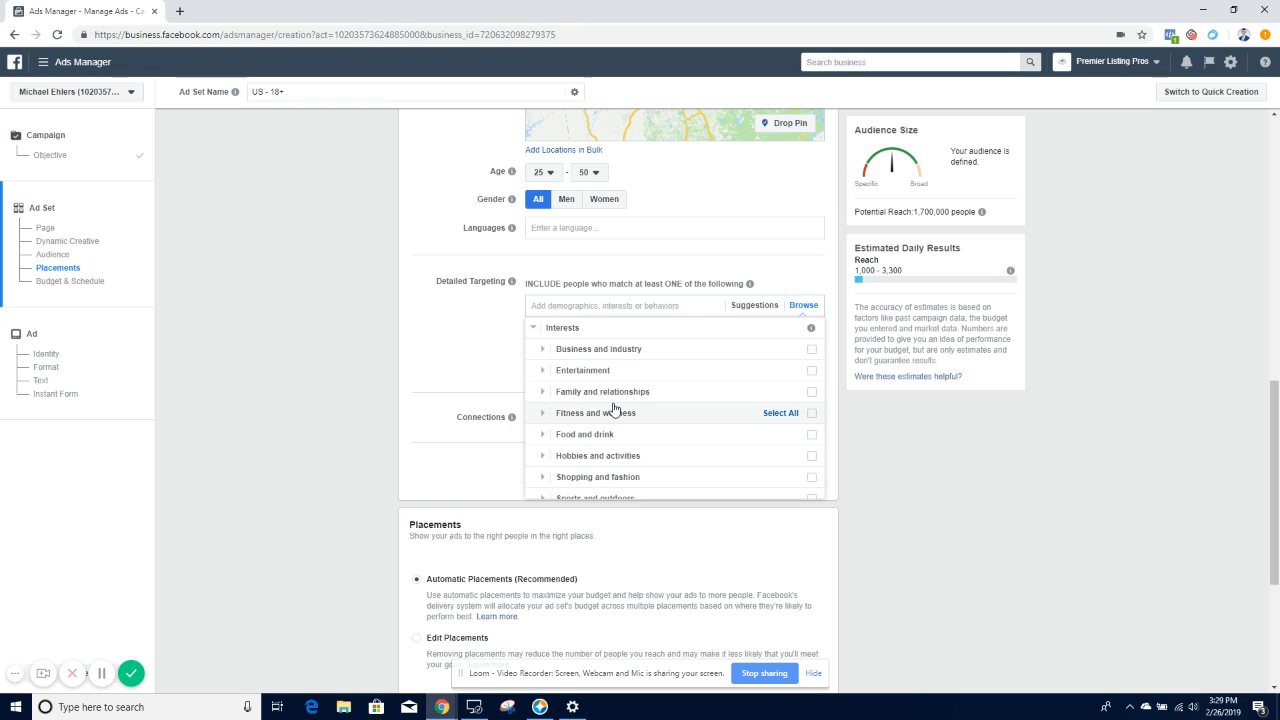
pyautogui.scroll(-2, 614, 409)
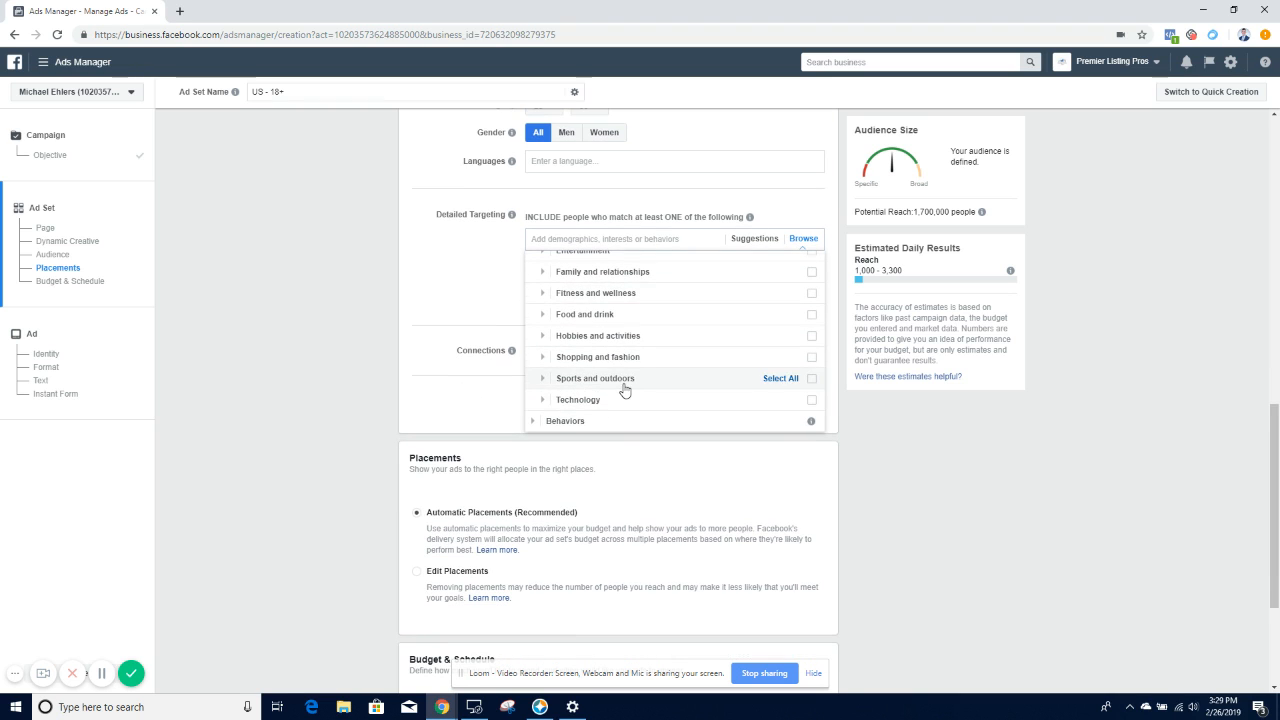
pyautogui.click(626, 383)
pyautogui.click(578, 380)
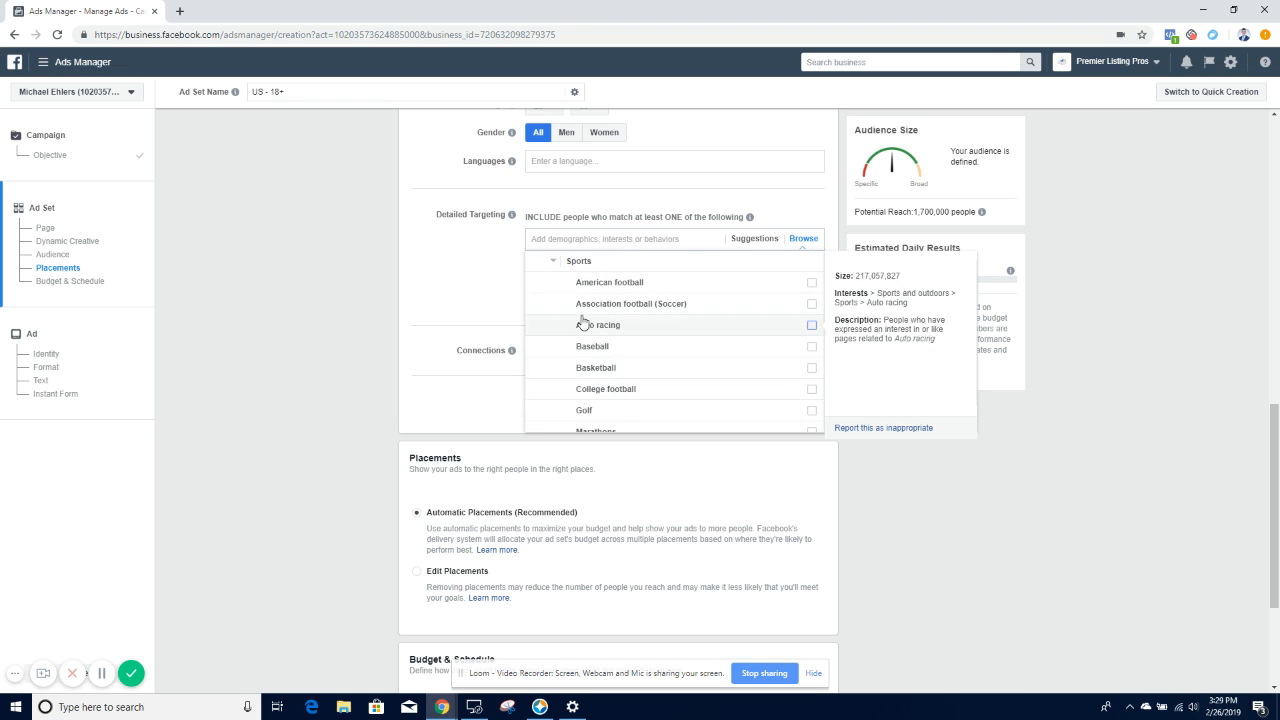
pyautogui.scroll(-3, 604, 380)
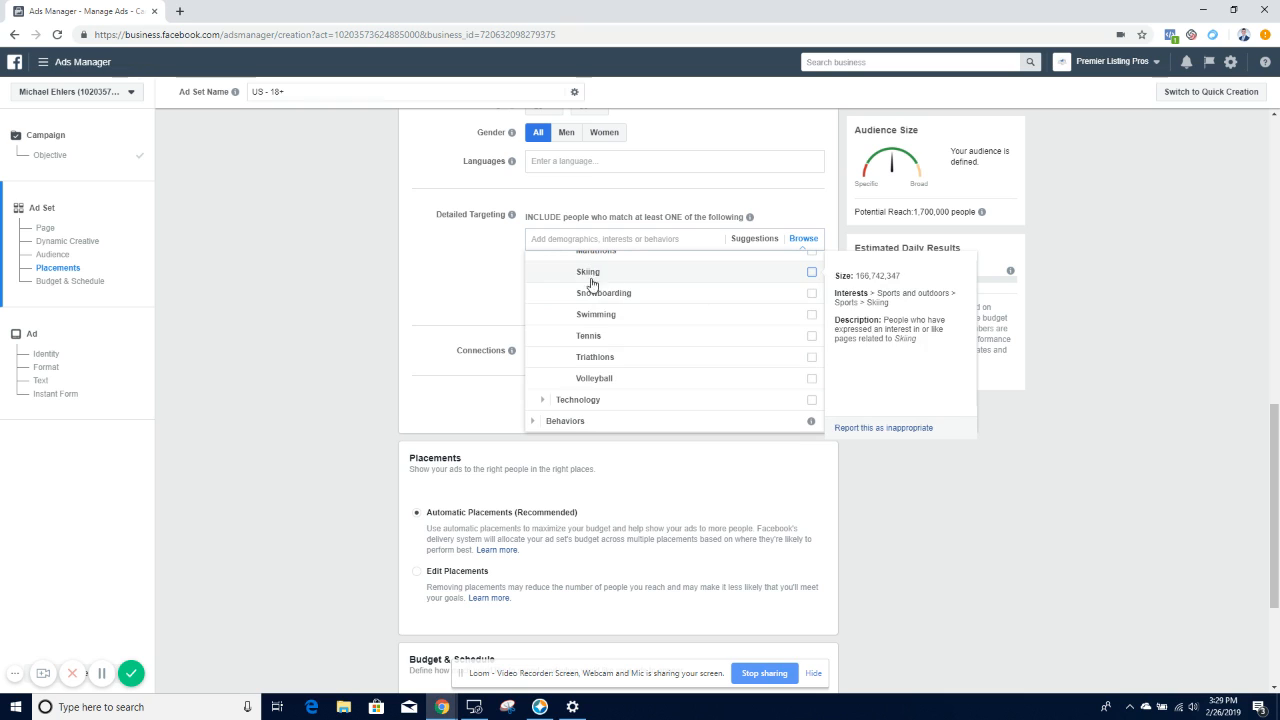
# Browse the Behaviors categories in detailed targeting and examine the Travel options.
pyautogui.click(533, 422)
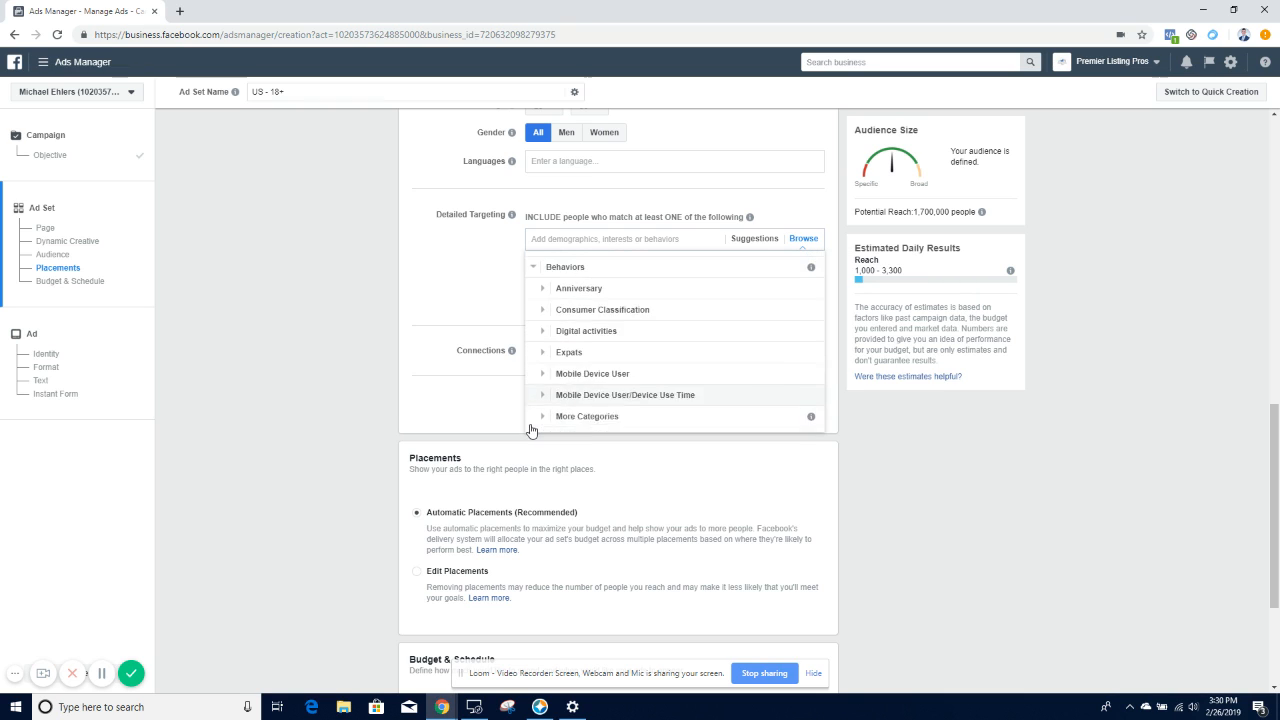
pyautogui.scroll(-2, 602, 340)
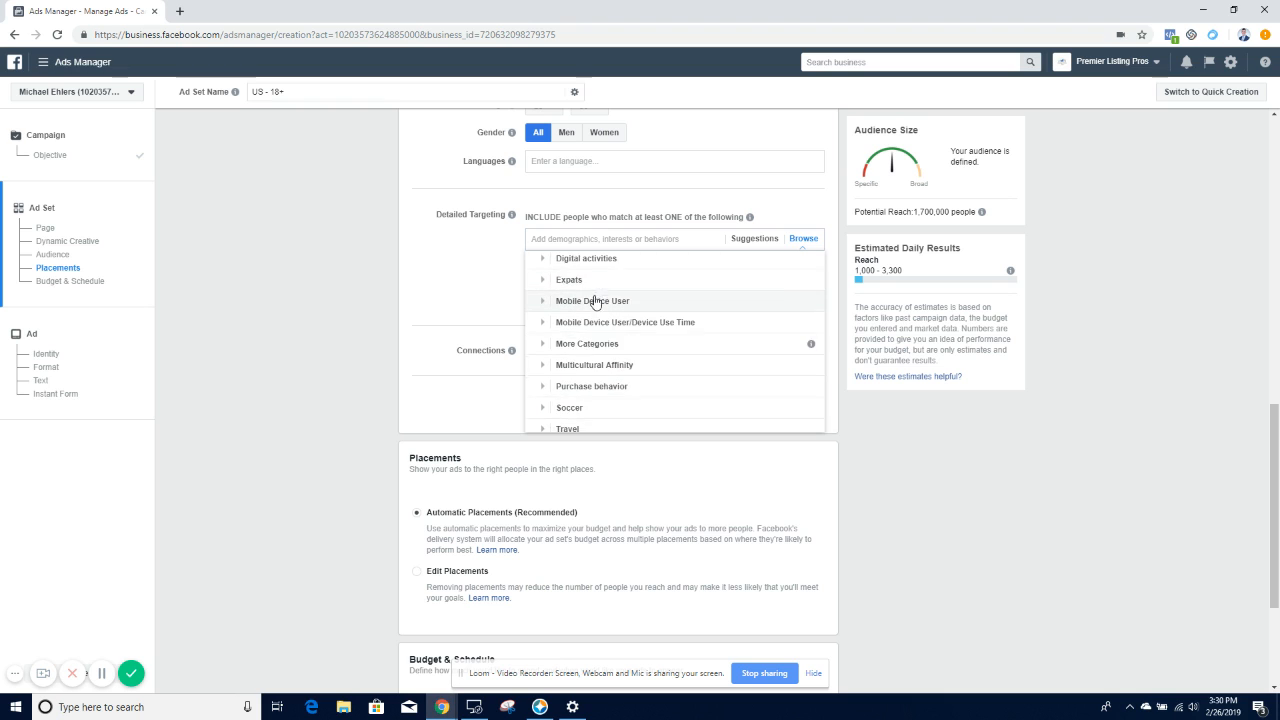
pyautogui.click(570, 420)
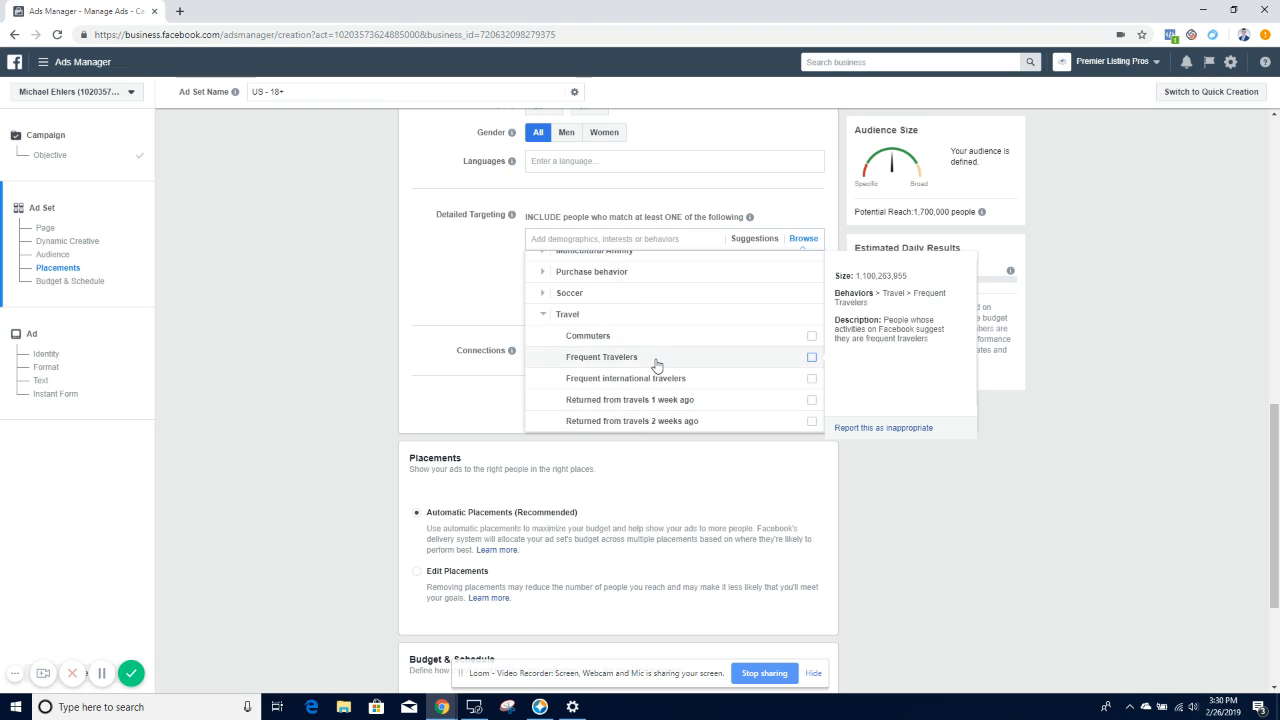
pyautogui.scroll(-1, 645, 374)
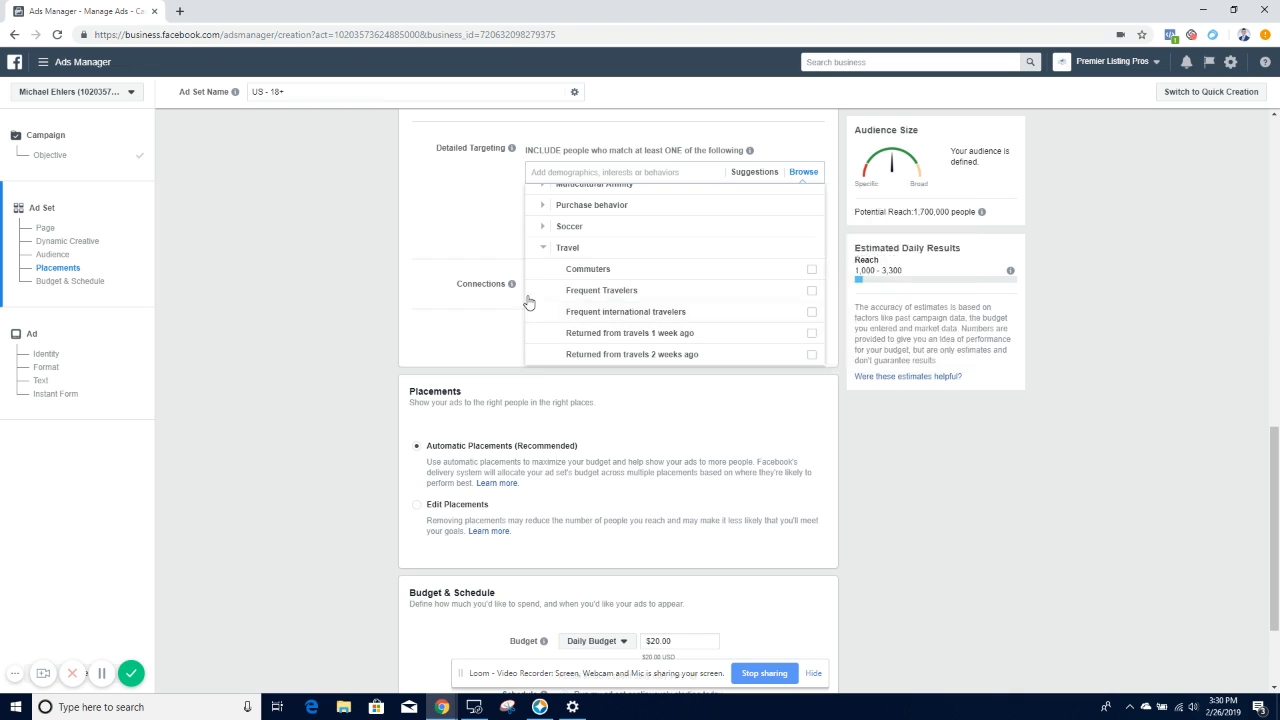
pyautogui.click(546, 256)
# Examine the Consumer Classification countries under Behaviors and close the targeting list without selecting anything.
pyautogui.scroll(5, 562, 330)
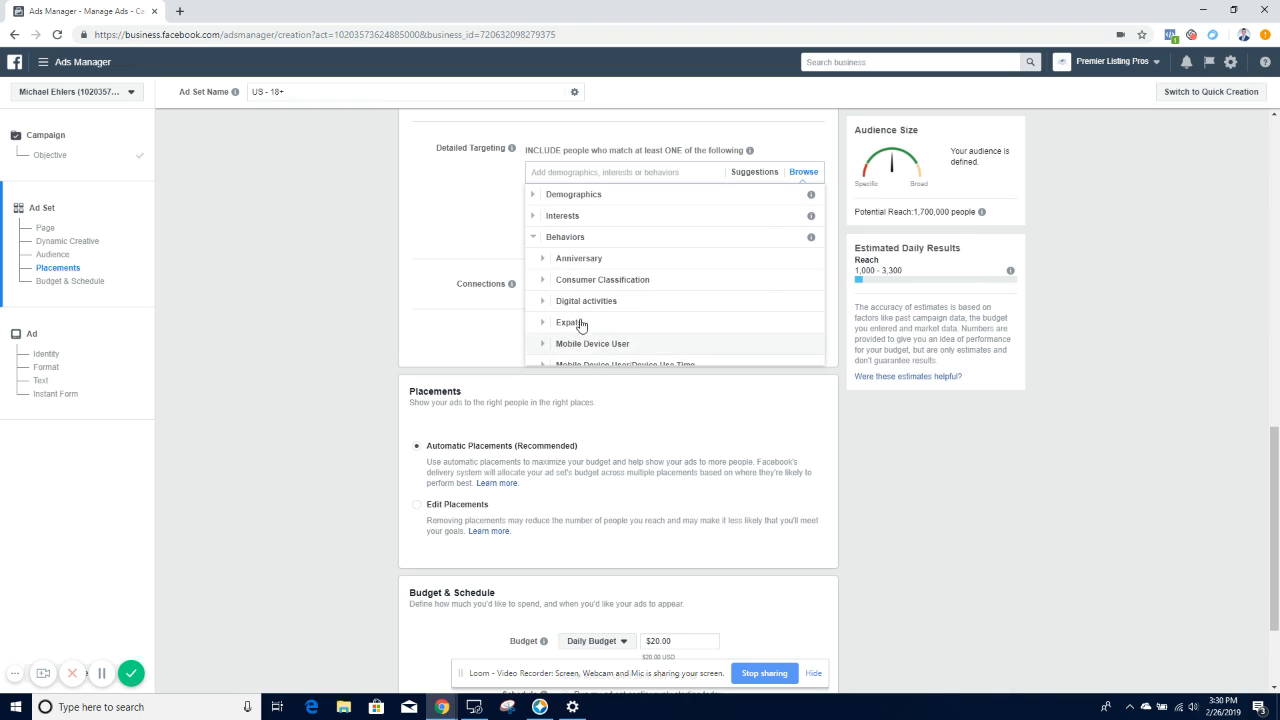
pyautogui.click(570, 281)
pyautogui.scroll(-4, 600, 300)
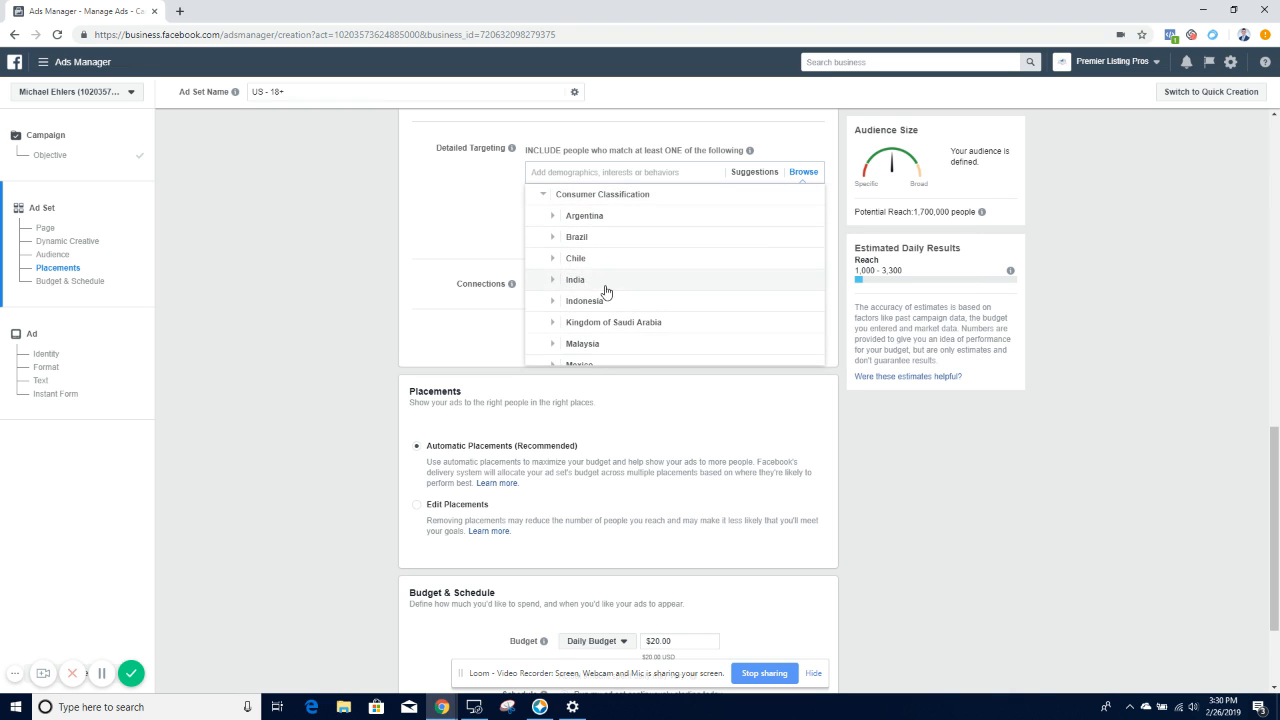
pyautogui.scroll(4, 613, 318)
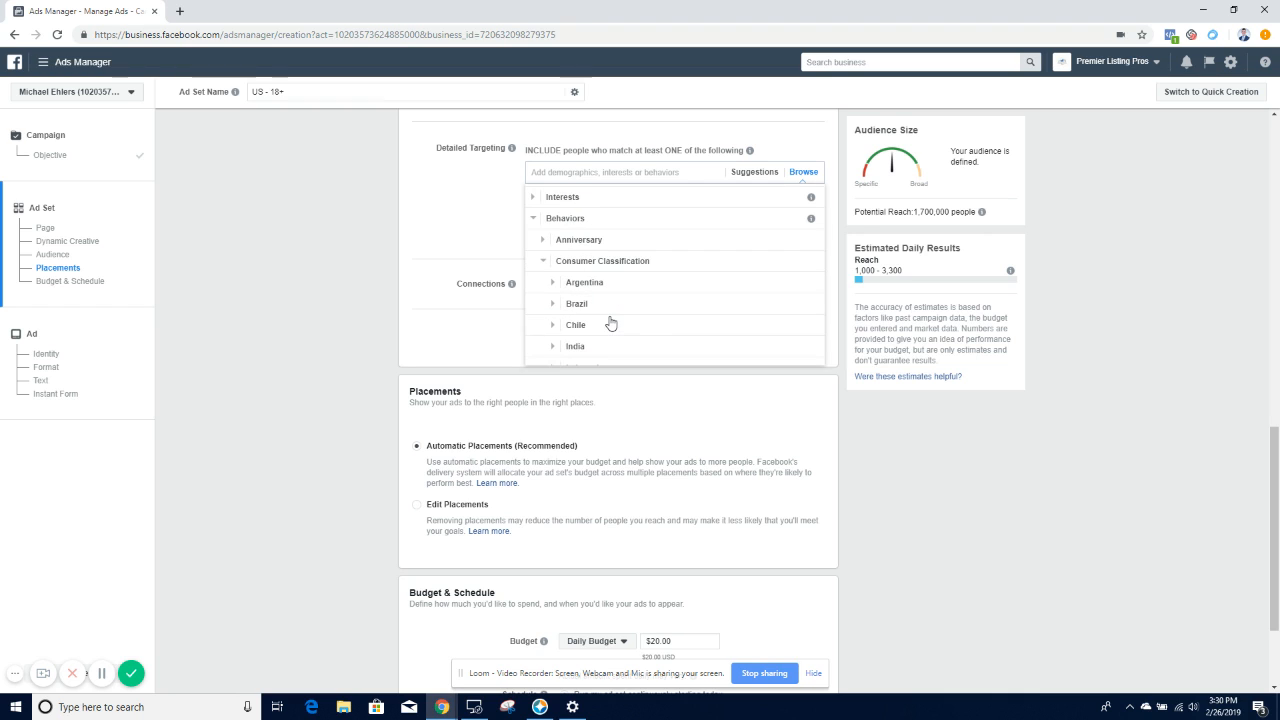
pyautogui.scroll(-4, 612, 320)
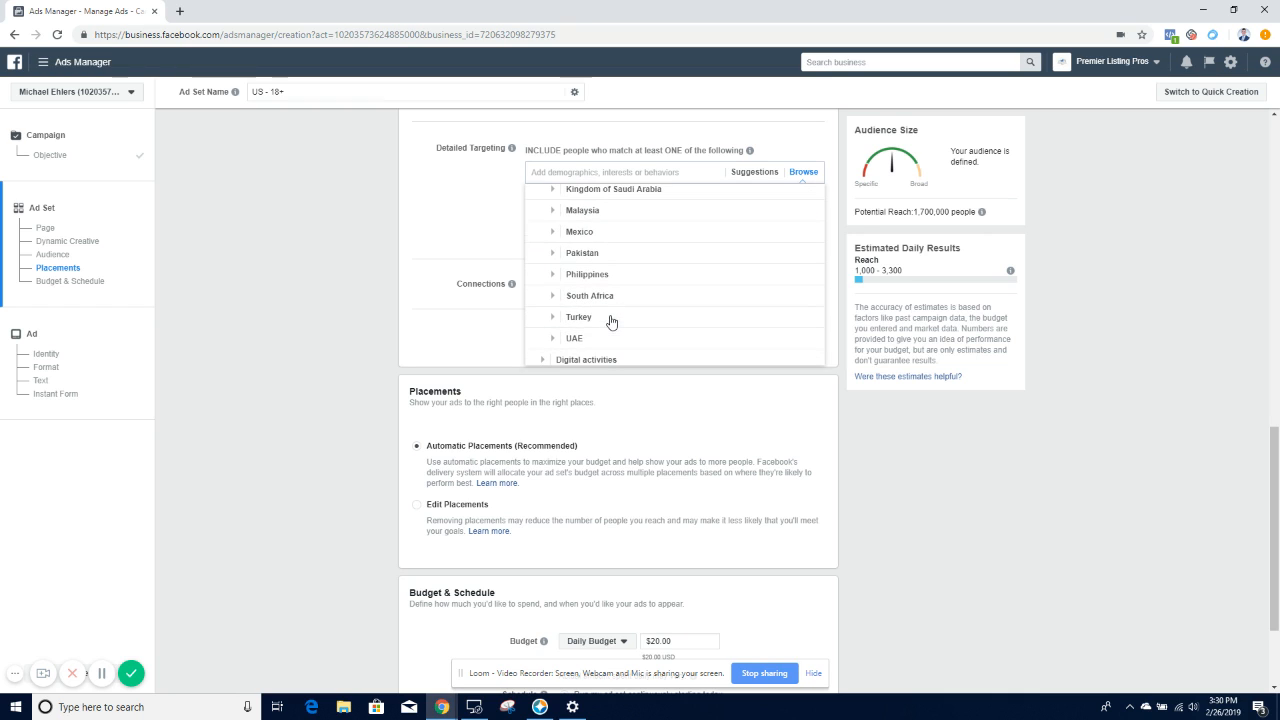
pyautogui.click(502, 347)
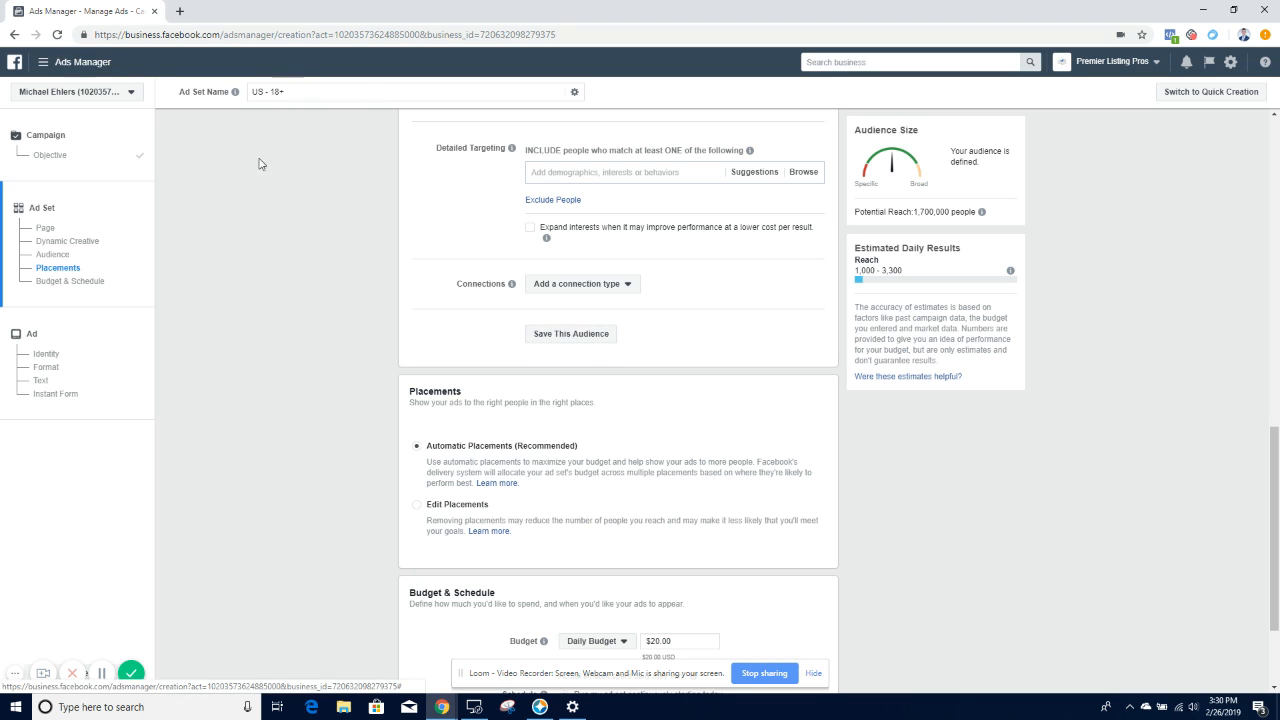
# Look over the tools in the main Ads Manager navigation and return to the audience settings.
pyautogui.click(78, 61)
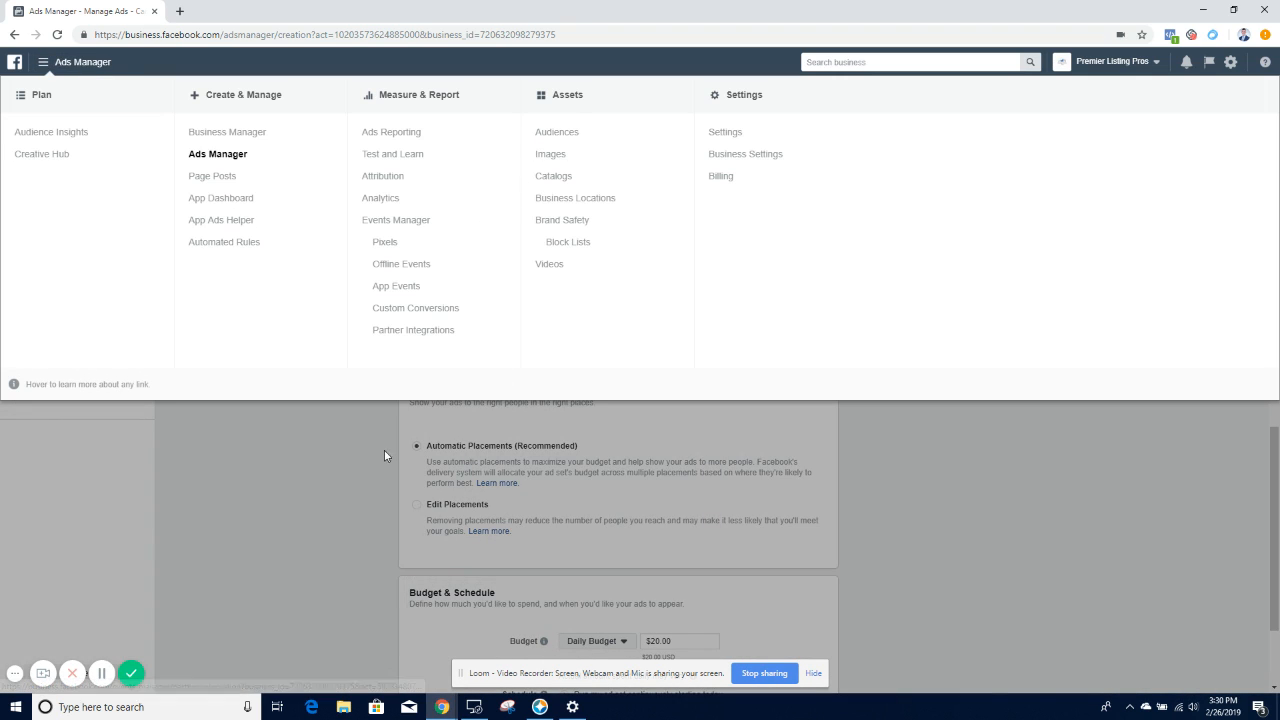
pyautogui.click(350, 456)
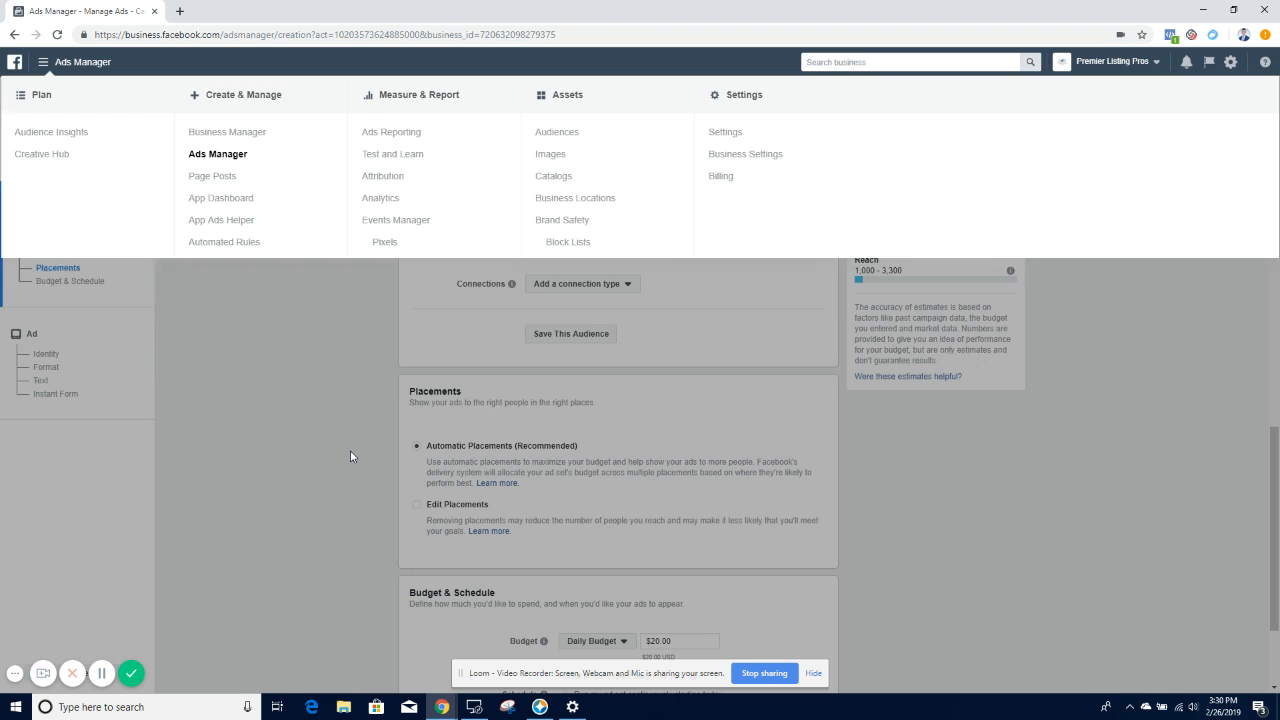
pyautogui.scroll(2, 698, 345)
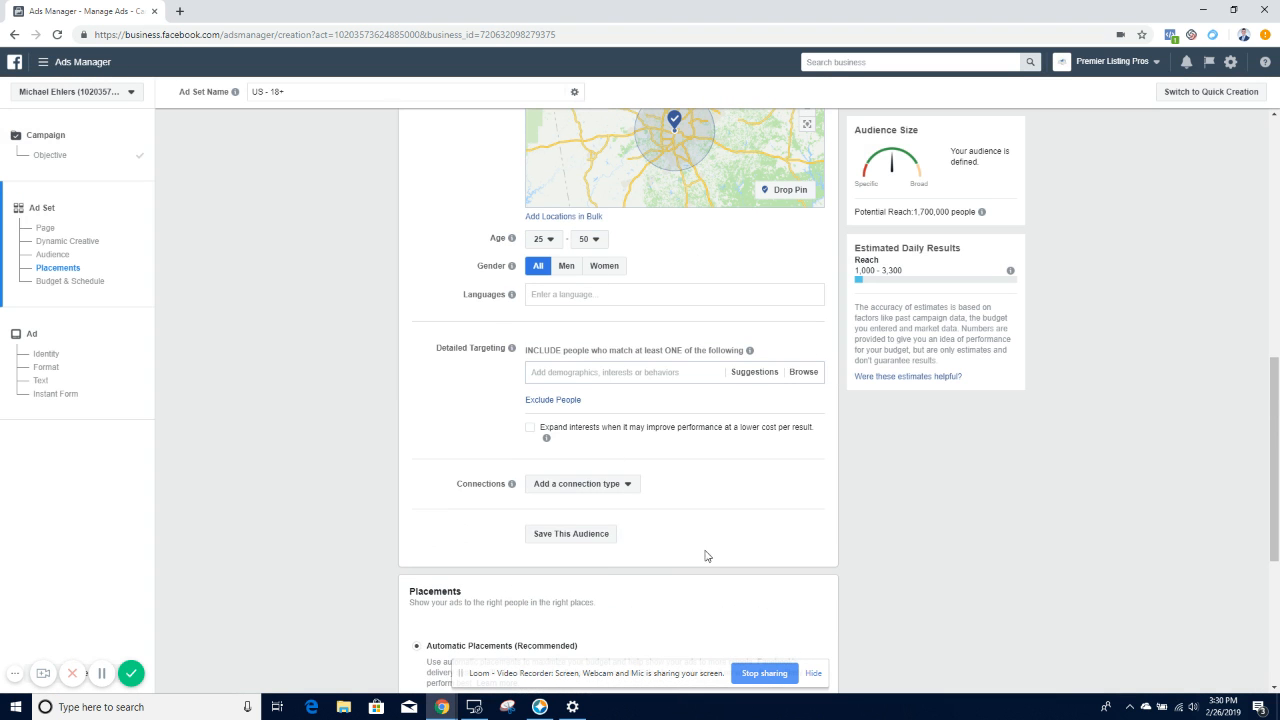
# Switch the ad set from automatic to edited placements and review the Facebook, Instagram, Audience Network and Messenger placements.
pyautogui.scroll(-4, 843, 462)
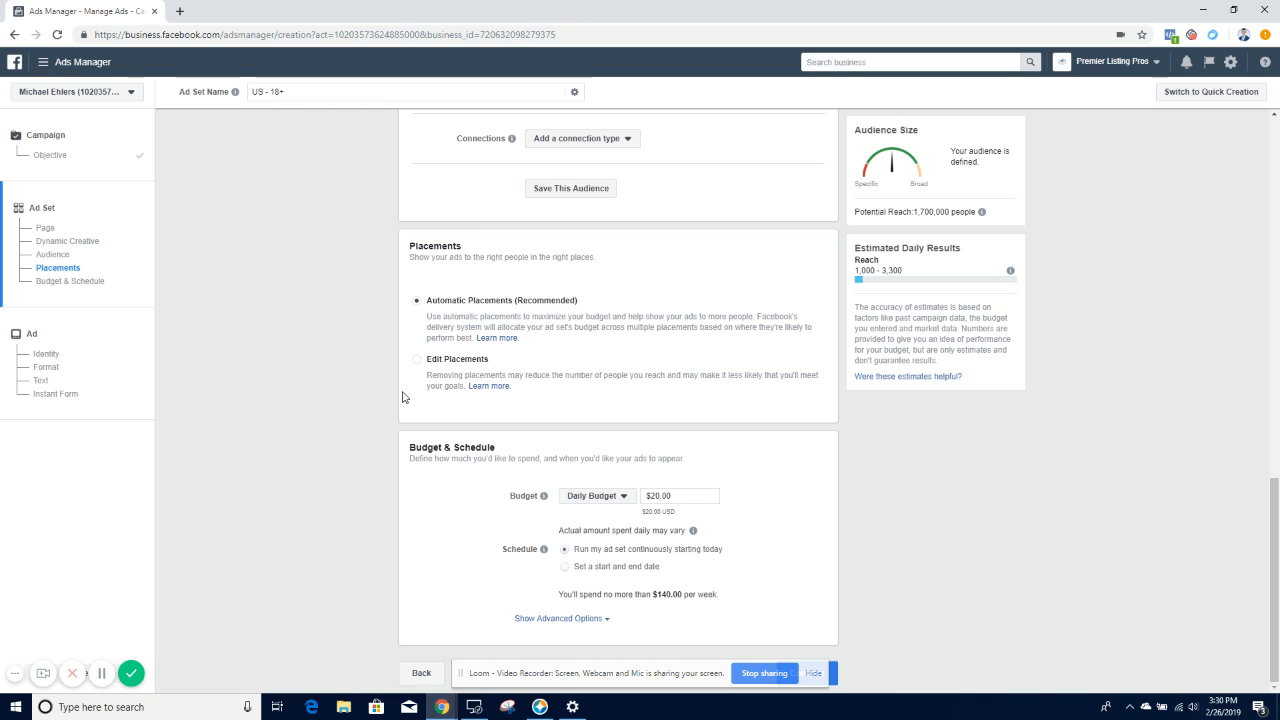
pyautogui.click(418, 362)
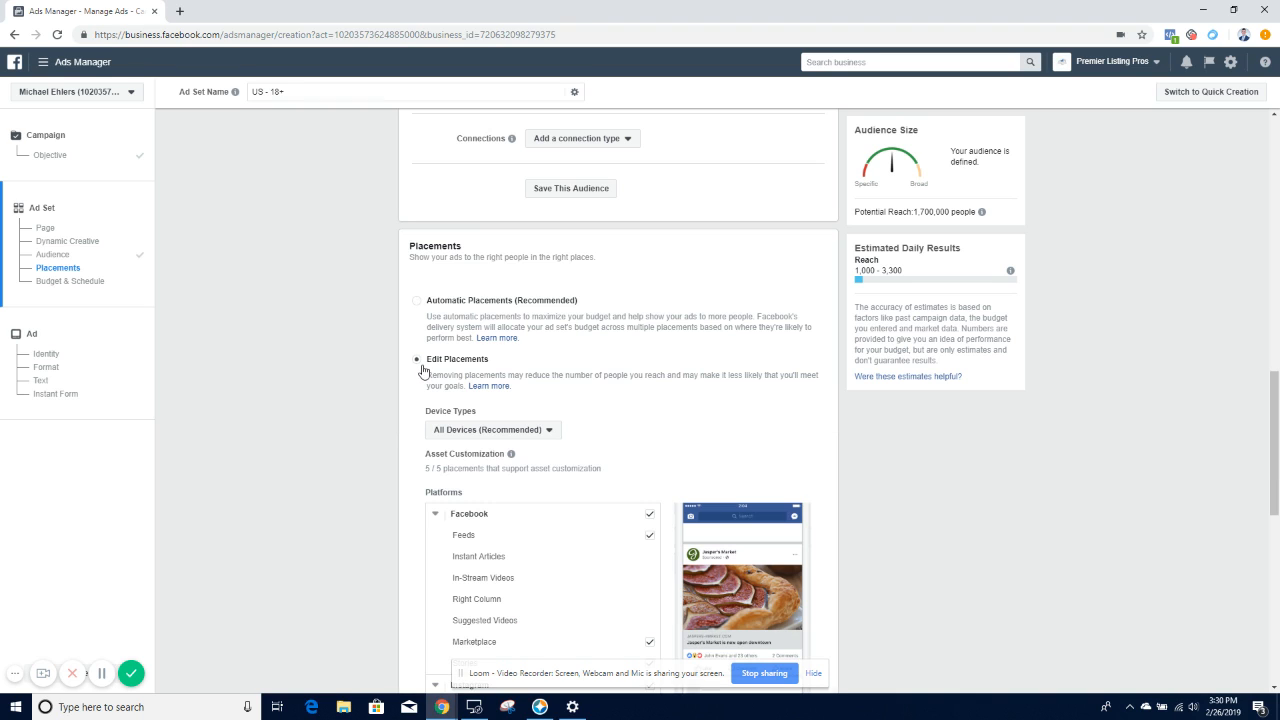
pyautogui.scroll(-2, 689, 480)
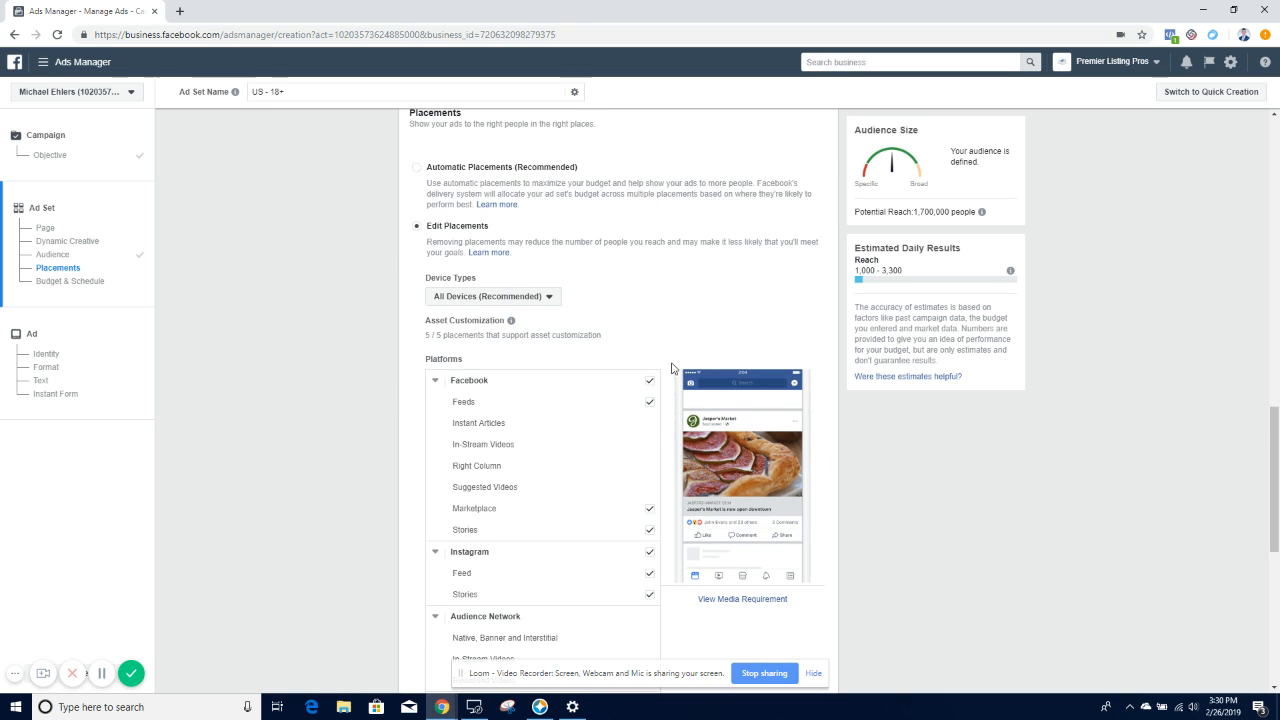
pyautogui.scroll(-1, 672, 369)
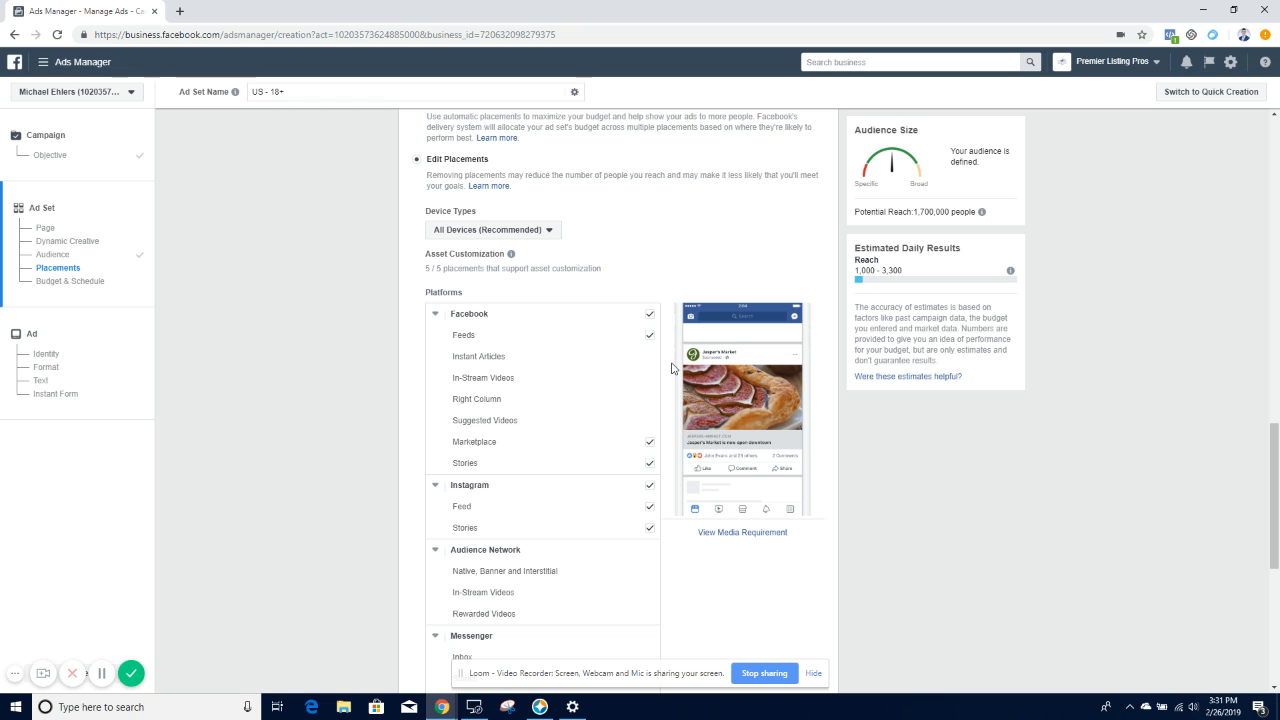
pyautogui.scroll(-1, 672, 371)
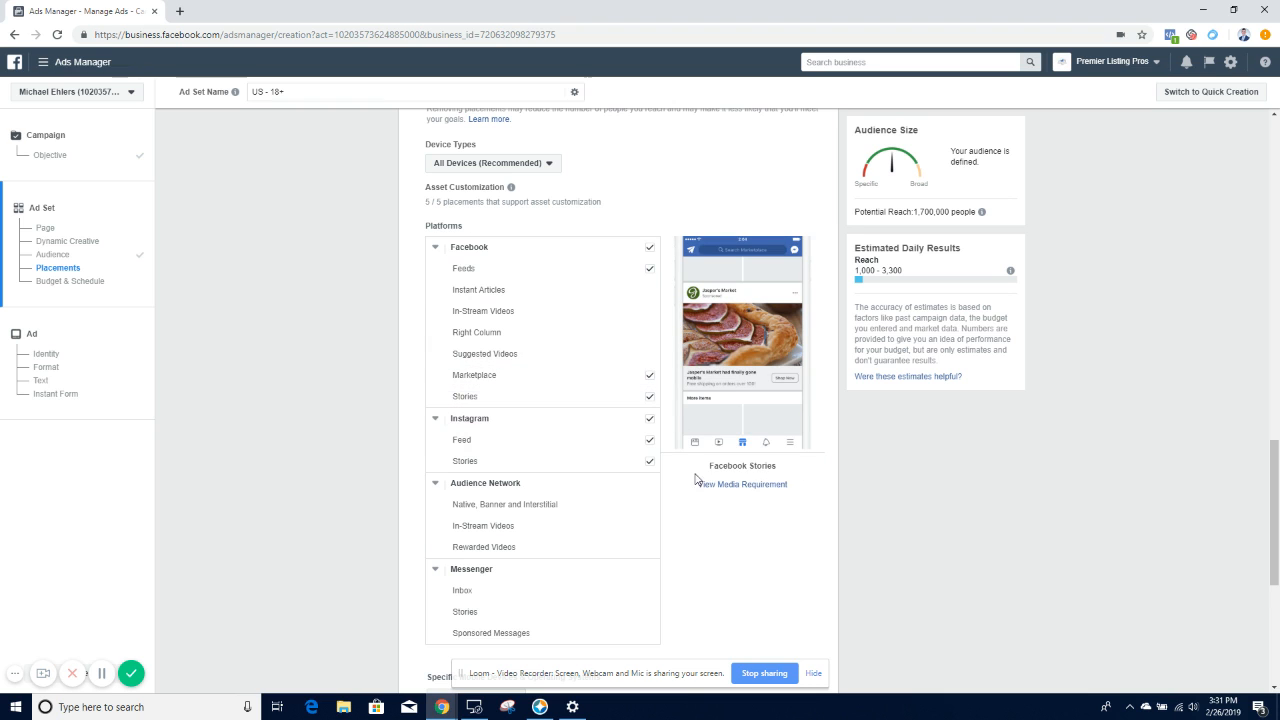
pyautogui.scroll(-1, 689, 513)
pyautogui.scroll(2, 685, 480)
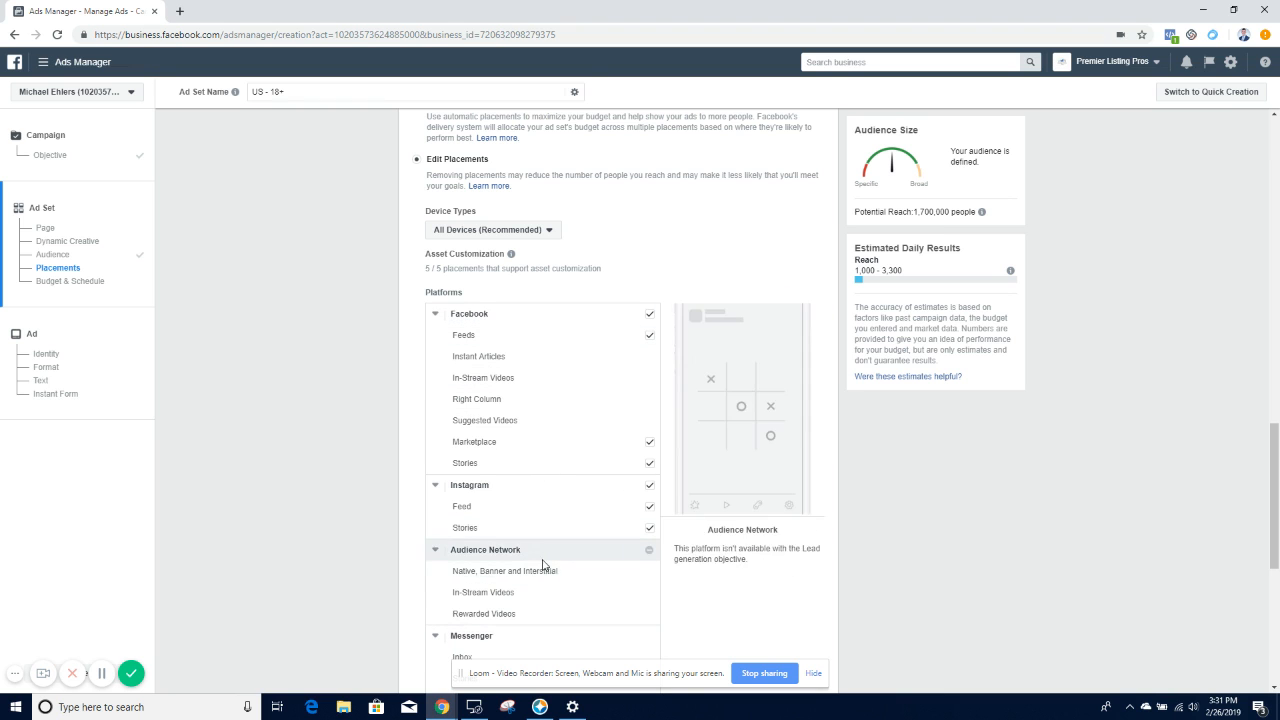
pyautogui.scroll(-1, 548, 560)
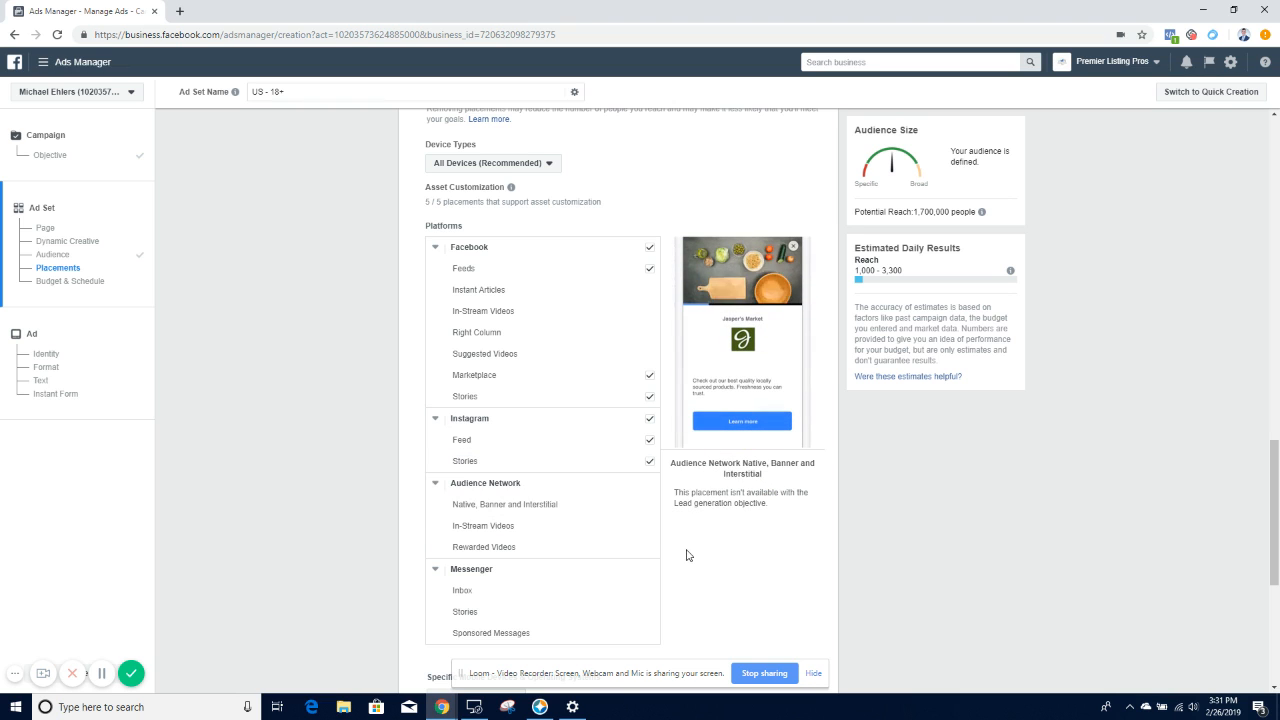
pyautogui.scroll(-2, 688, 554)
pyautogui.scroll(-2, 820, 502)
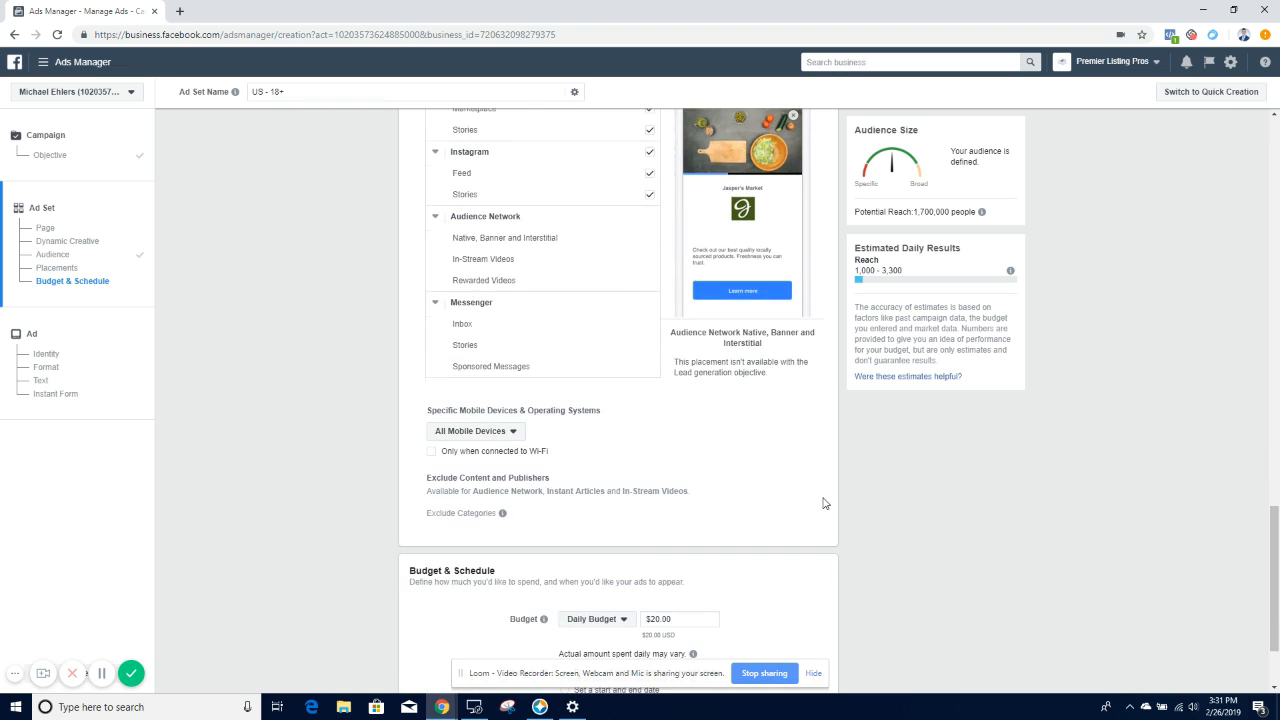
# Enter a daily budget of $10.00 for the ad set and change the budget type to Lifetime Budget.
pyautogui.scroll(-2, 823, 503)
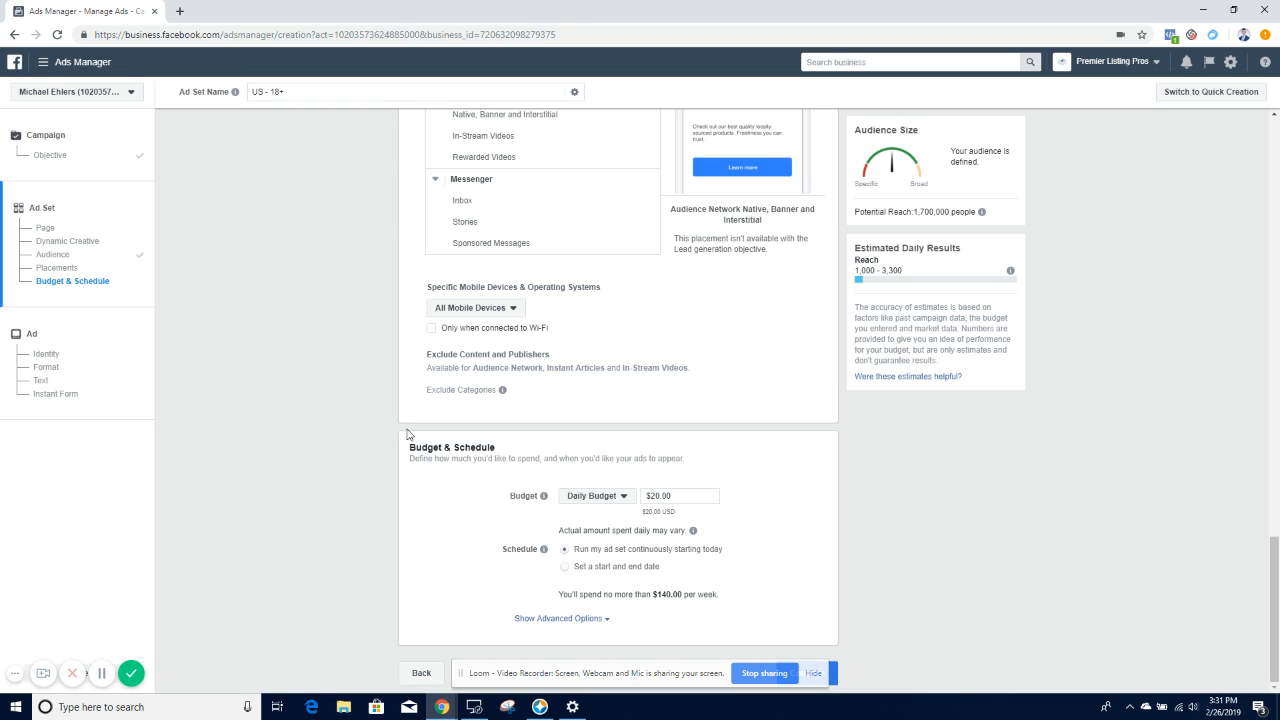
pyautogui.click(653, 495)
pyautogui.click(608, 495)
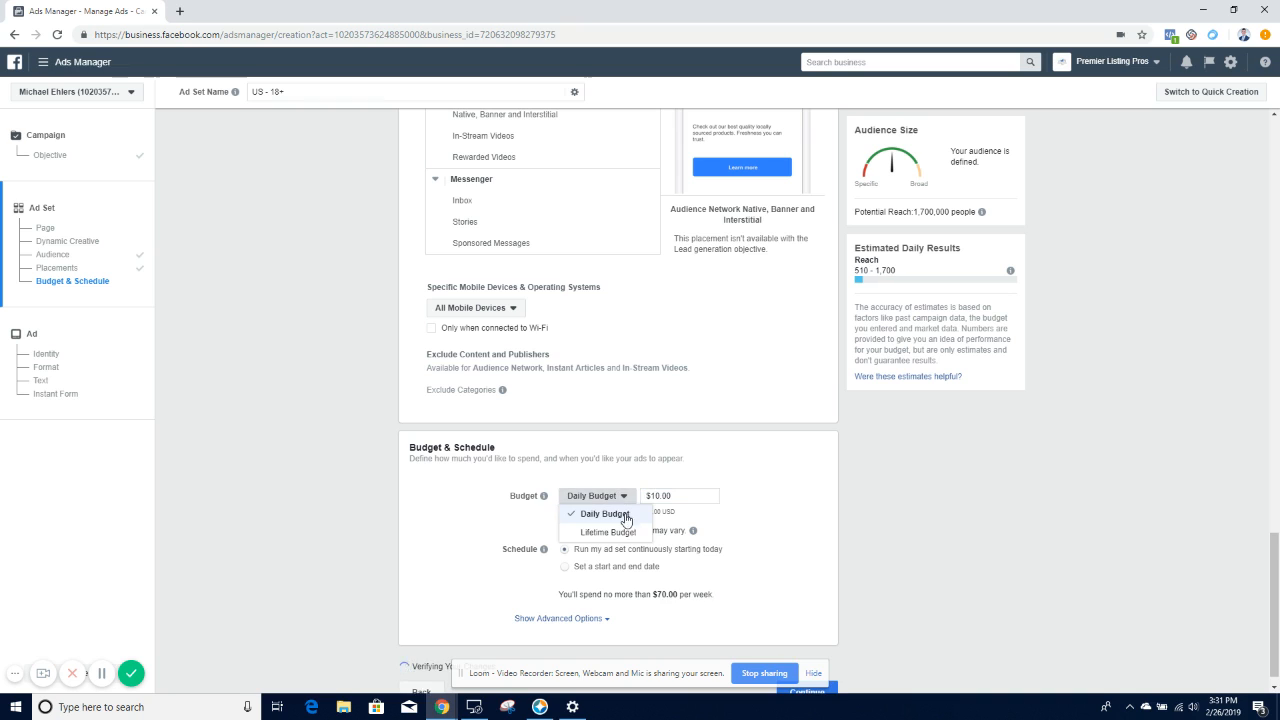
pyautogui.click(627, 533)
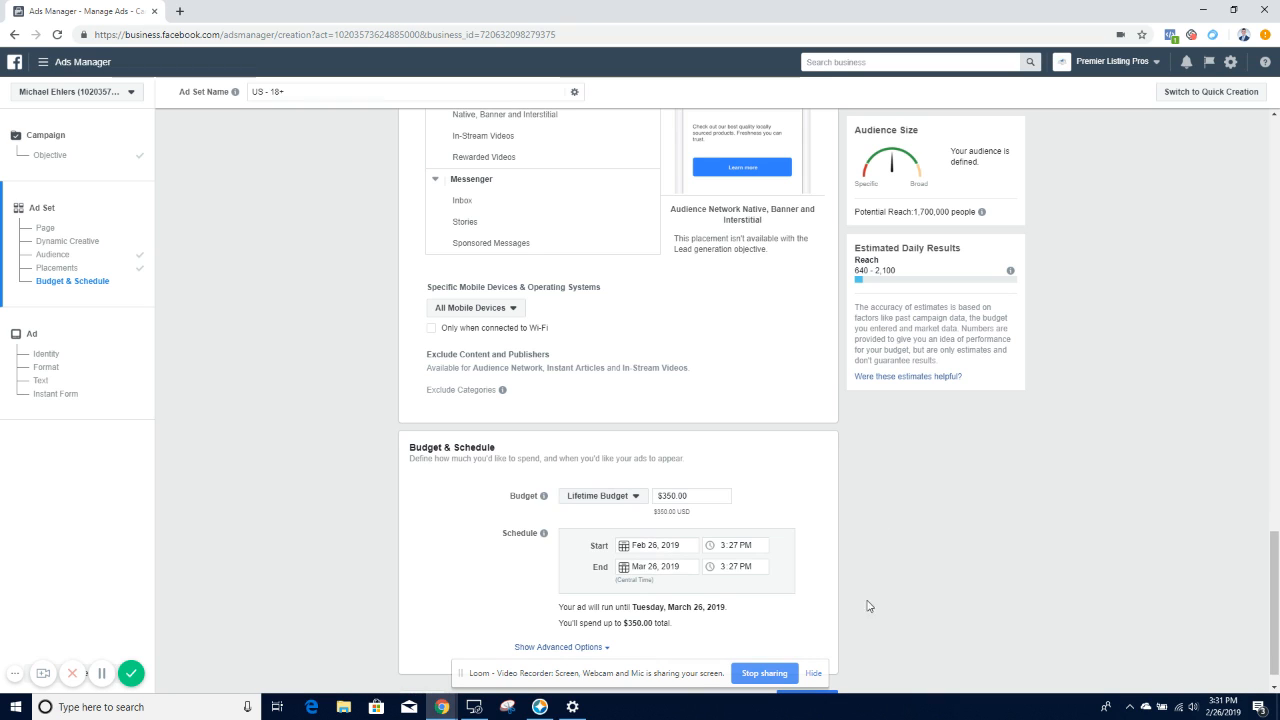
# Accept the ad set's budget and schedule and continue to the ad setup.
pyautogui.moveTo(828, 530); pyautogui.dragTo(830, 519)
pyautogui.scroll(-1, 834, 544)
pyautogui.click(843, 550)
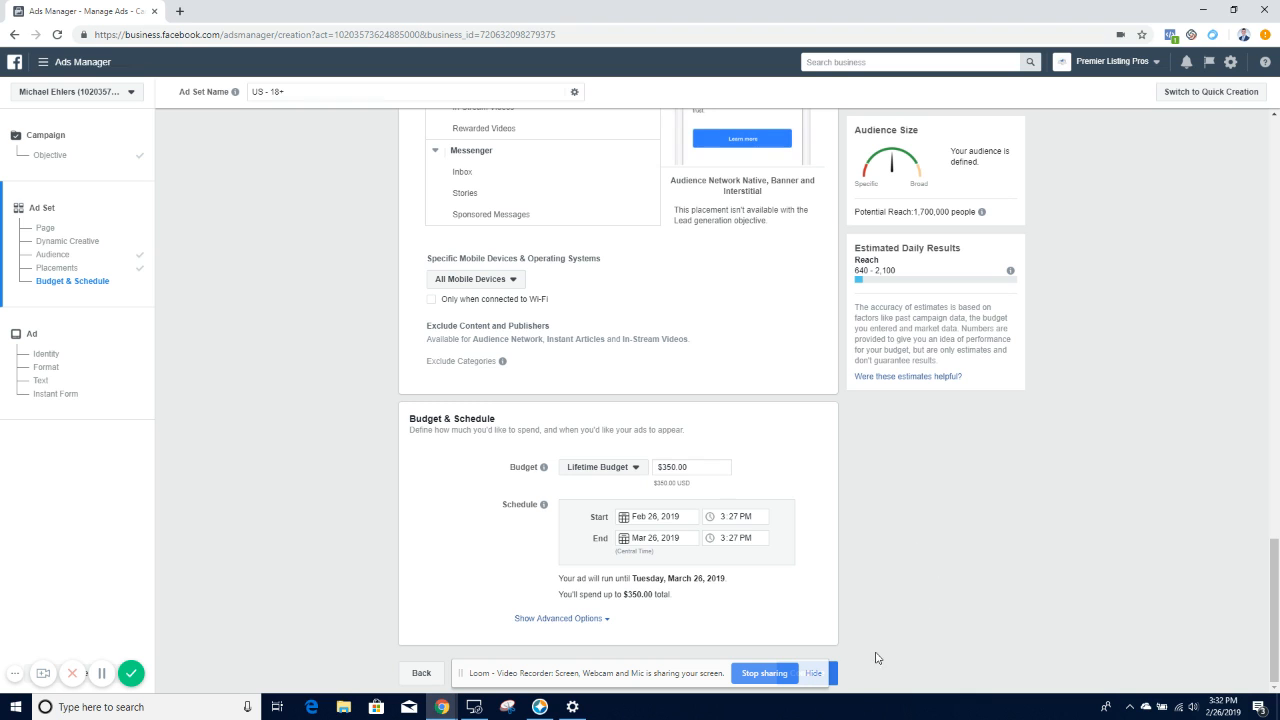
pyautogui.click(834, 673)
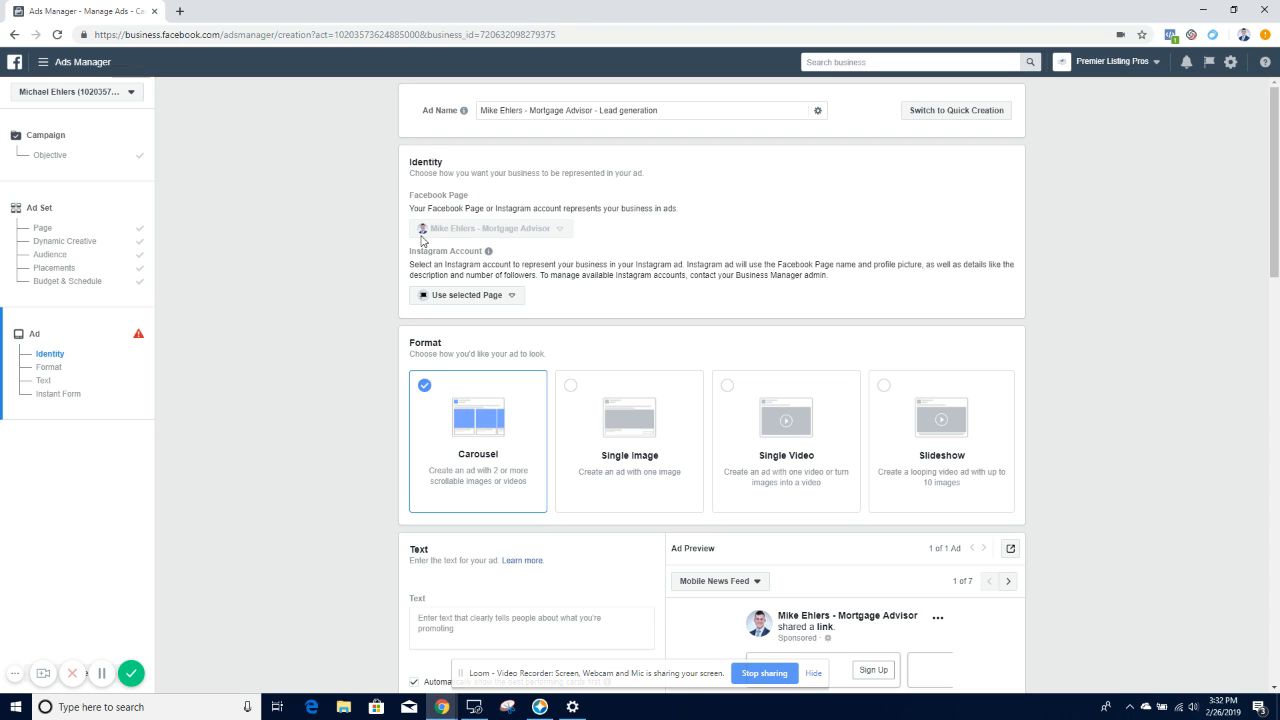
# Review the ad's Instagram account choice, formats, and its text, headline, call-to-action and tracking settings.
pyautogui.click(466, 303)
pyautogui.click(567, 298)
pyautogui.scroll(-1, 652, 573)
pyautogui.scroll(-2, 652, 573)
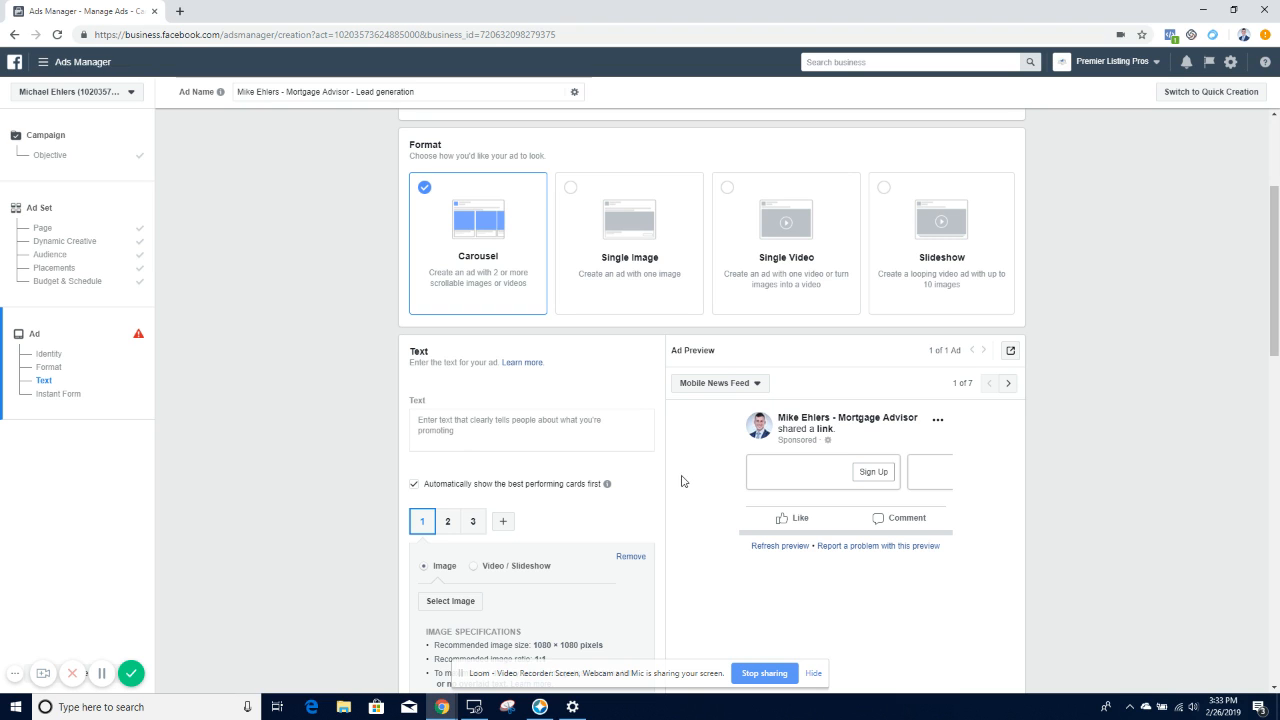
pyautogui.scroll(-4, 662, 474)
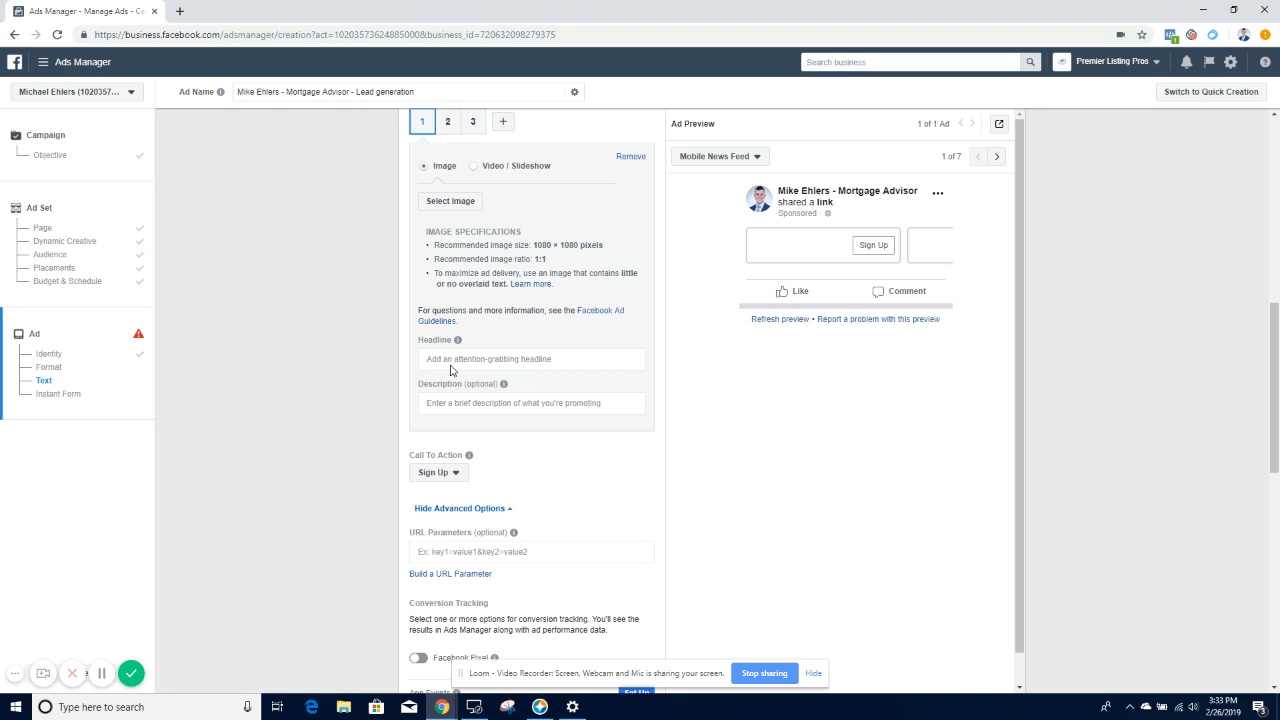
pyautogui.scroll(-3, 451, 360)
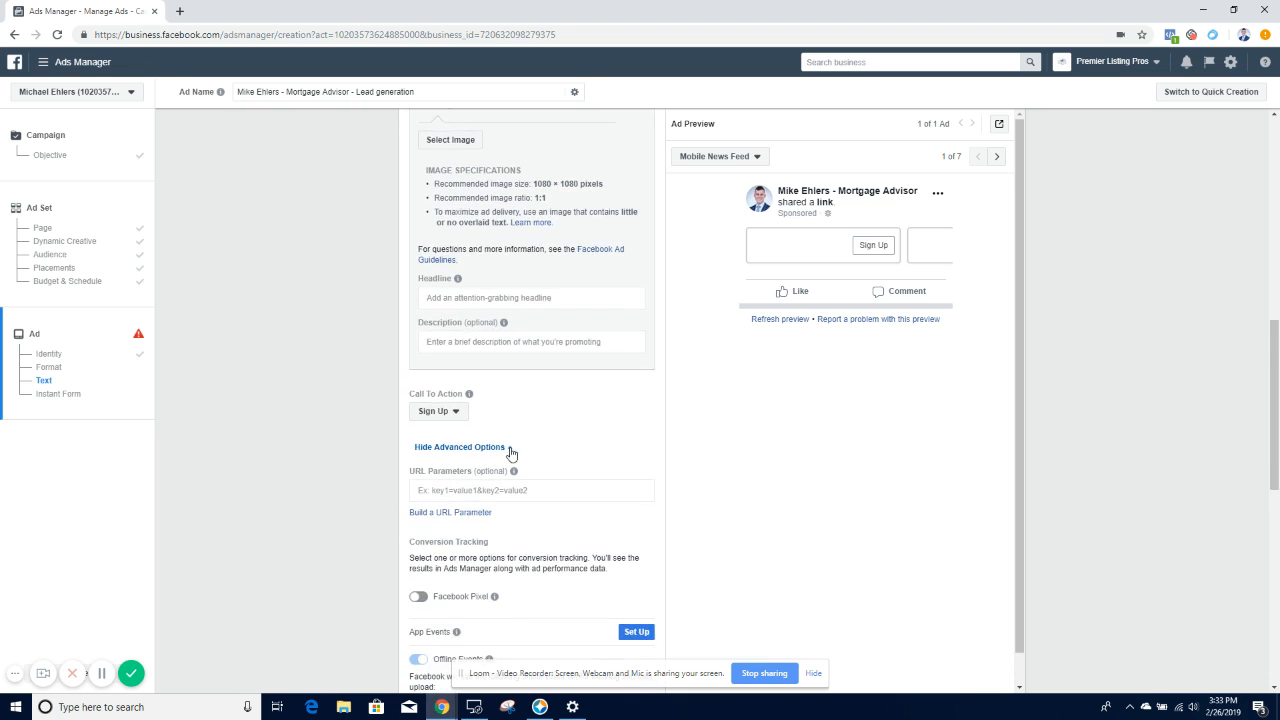
pyautogui.scroll(1, 451, 352)
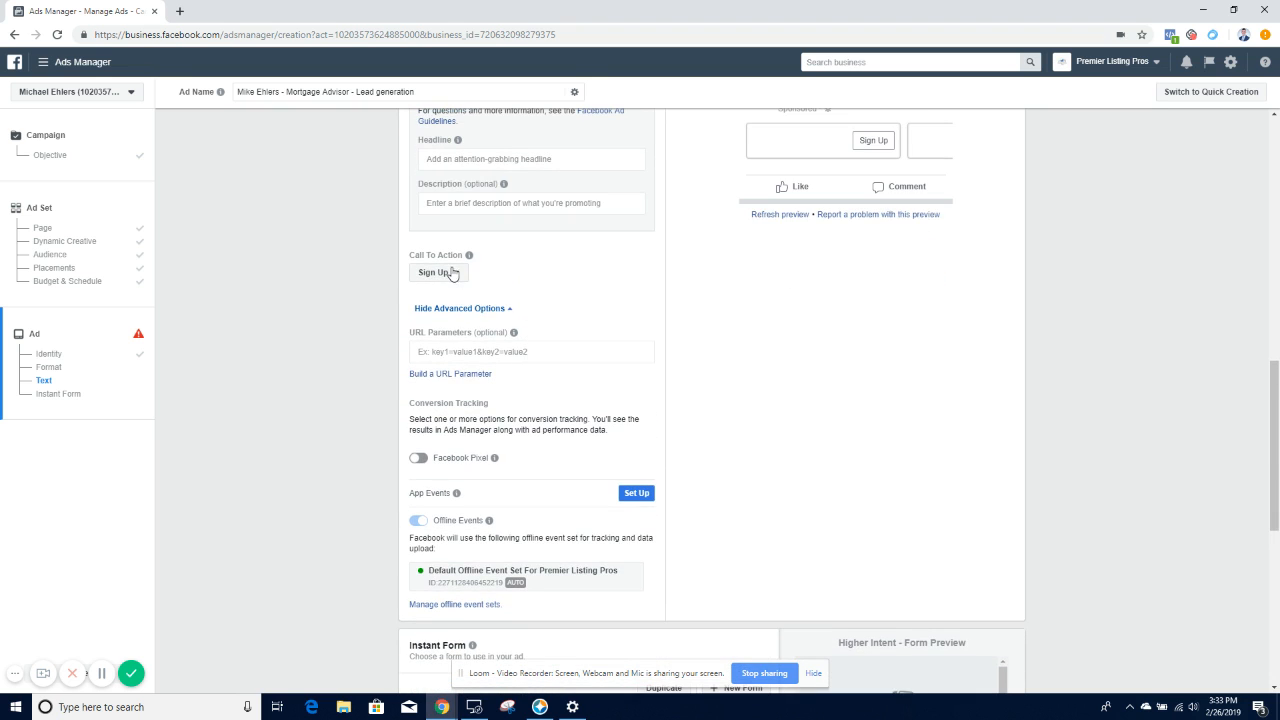
# Change the ad's call to action to Learn More, checking the other available options.
pyautogui.click(437, 273)
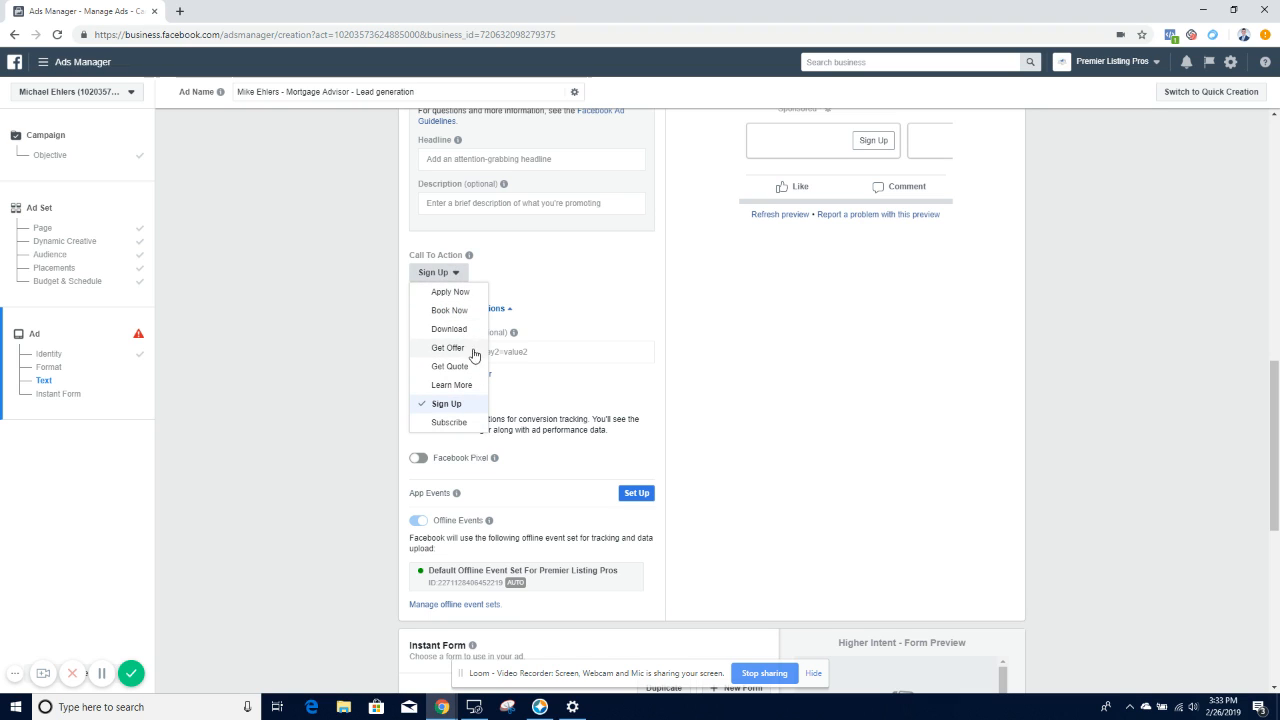
pyautogui.click(458, 389)
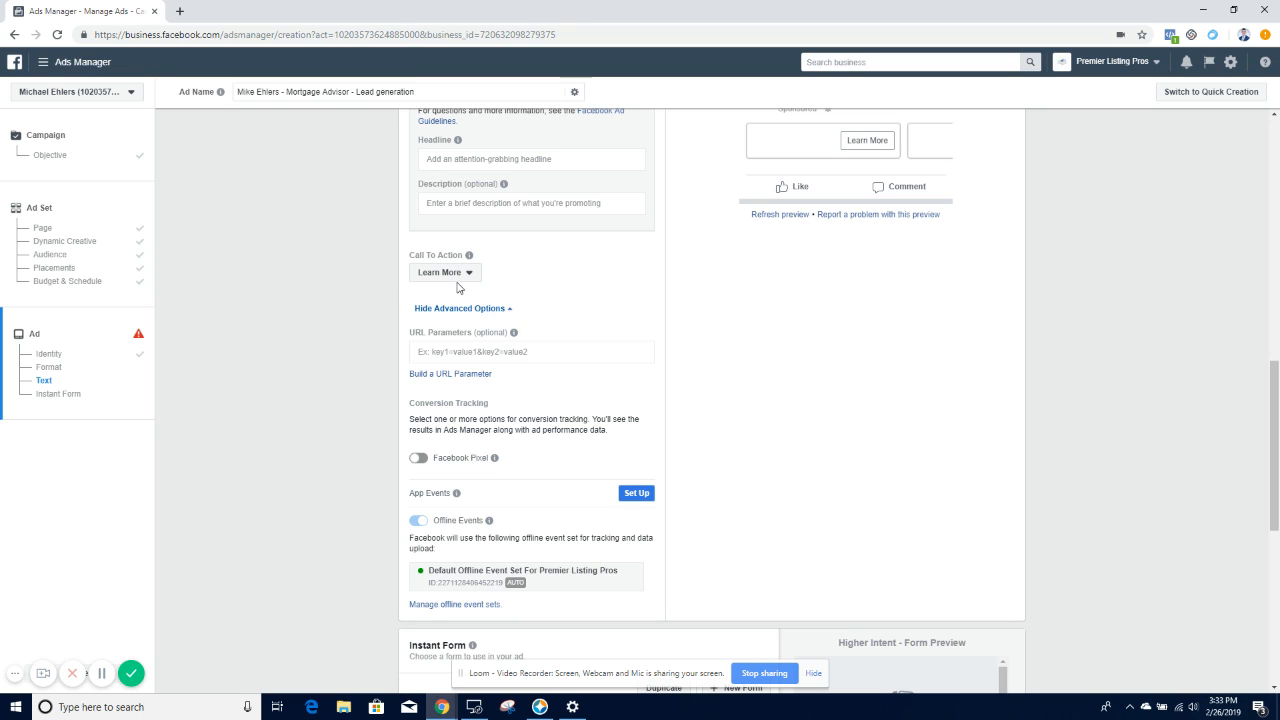
pyautogui.click(457, 277)
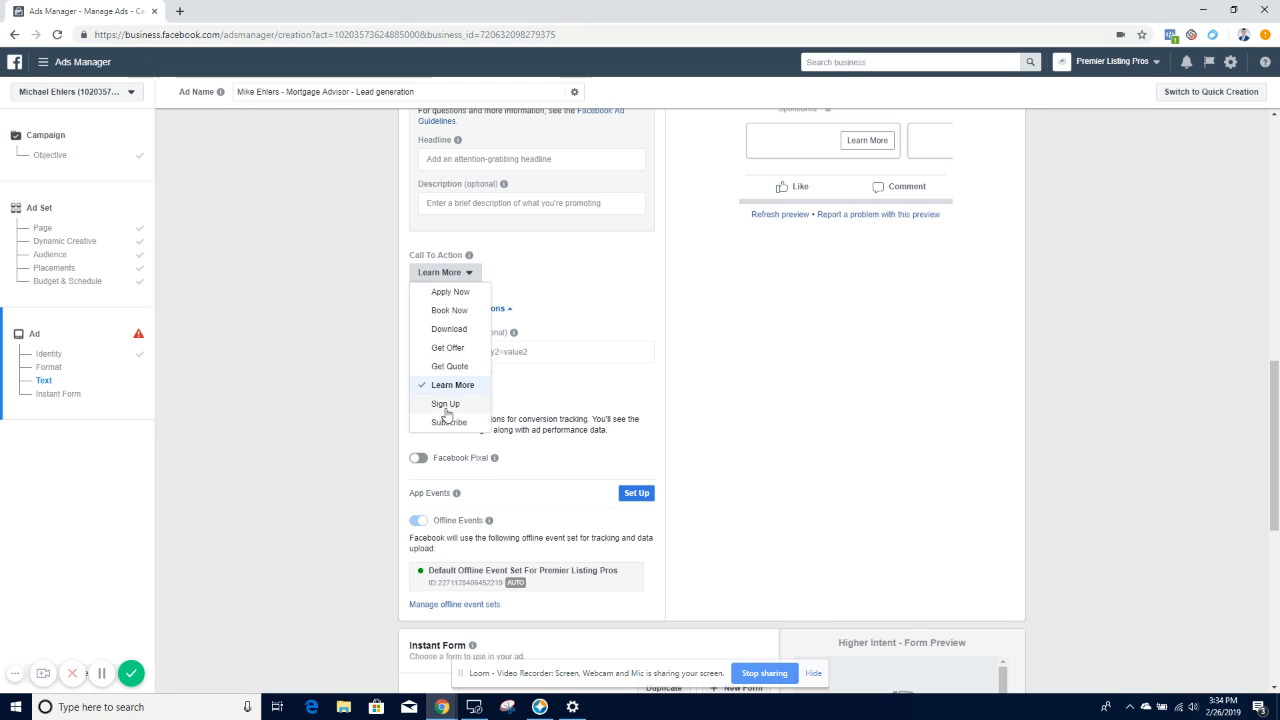
pyautogui.click(649, 316)
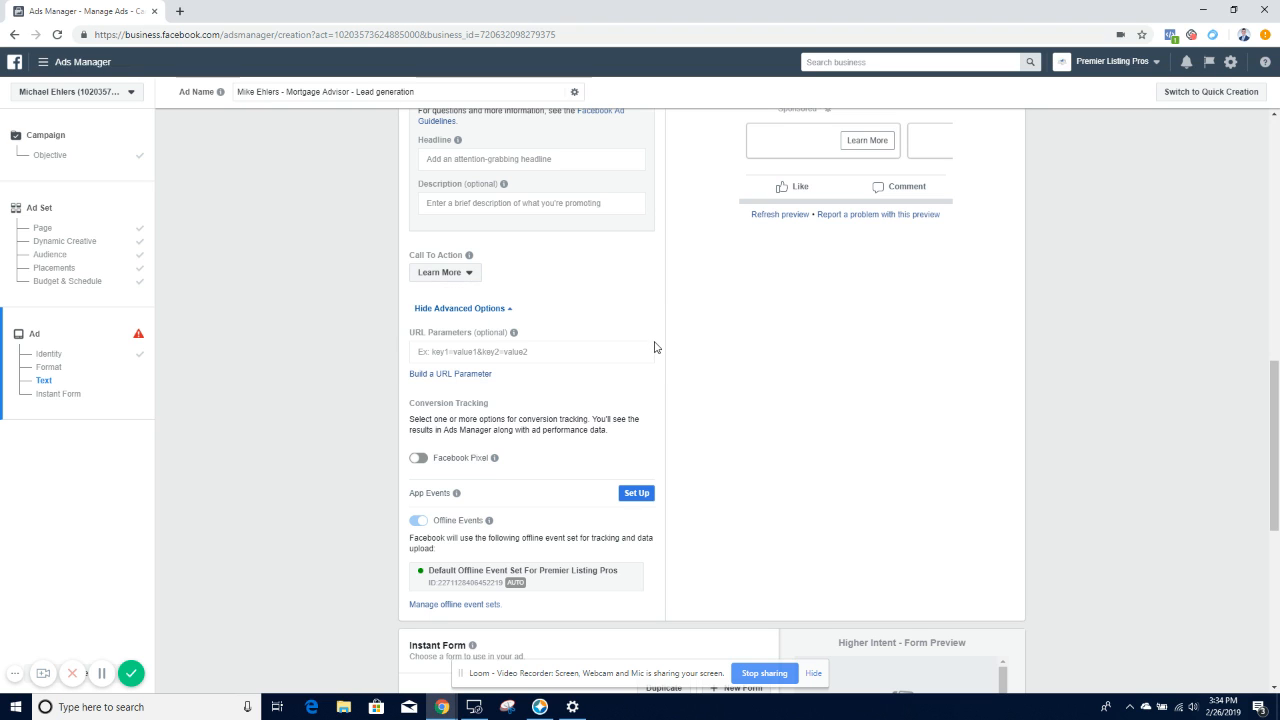
# Start a new instant form for the ad and set its form type to Higher Intent.
pyautogui.scroll(-1, 655, 339)
pyautogui.scroll(-6, 655, 339)
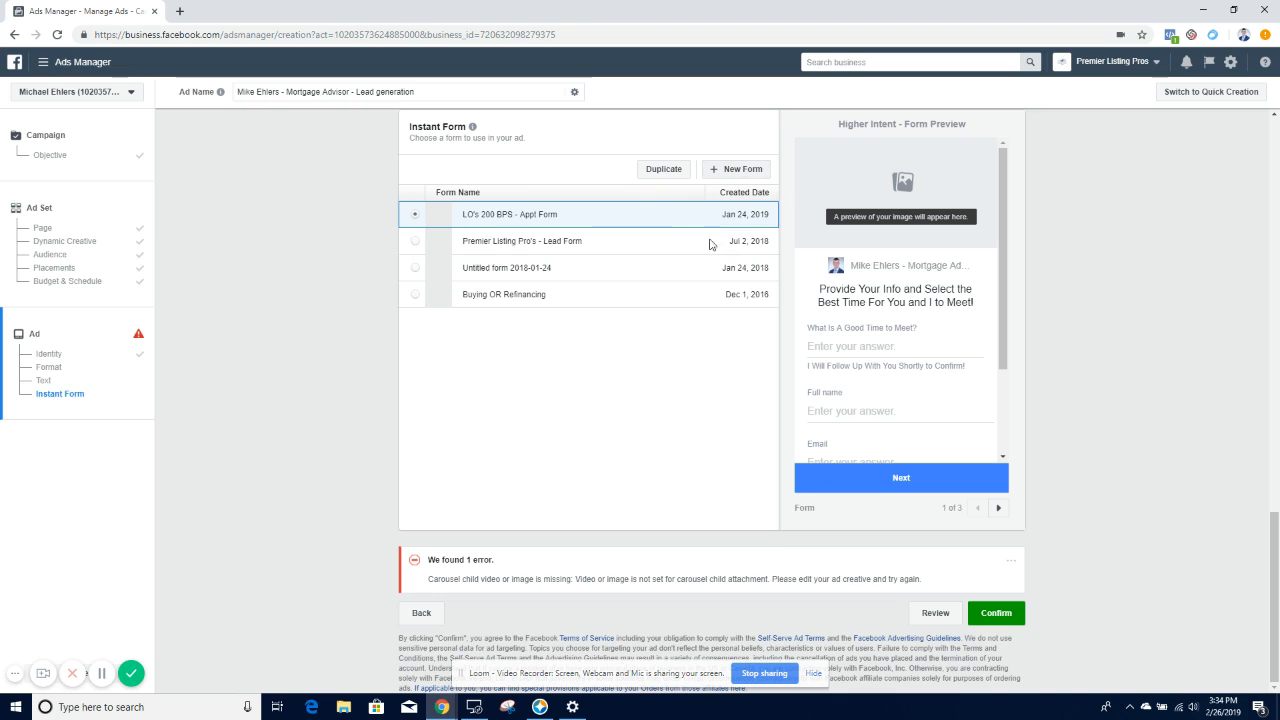
pyautogui.scroll(1, 600, 345)
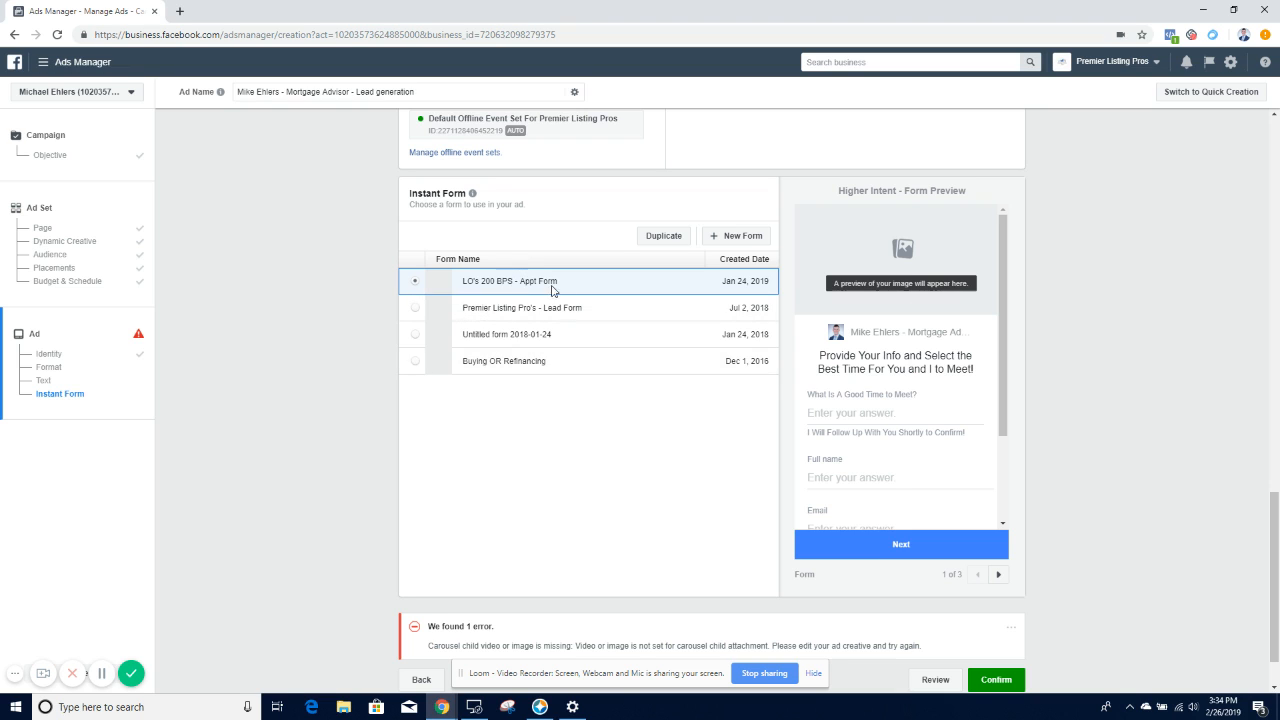
pyautogui.click(729, 244)
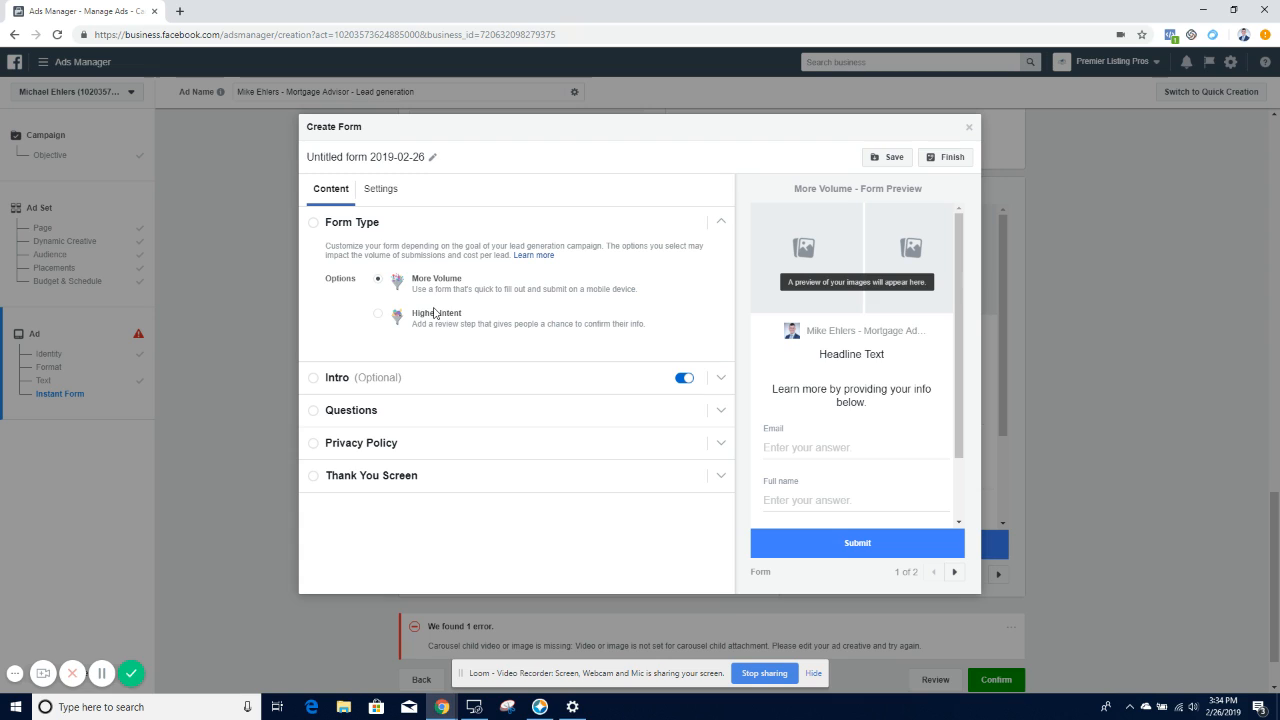
pyautogui.click(379, 315)
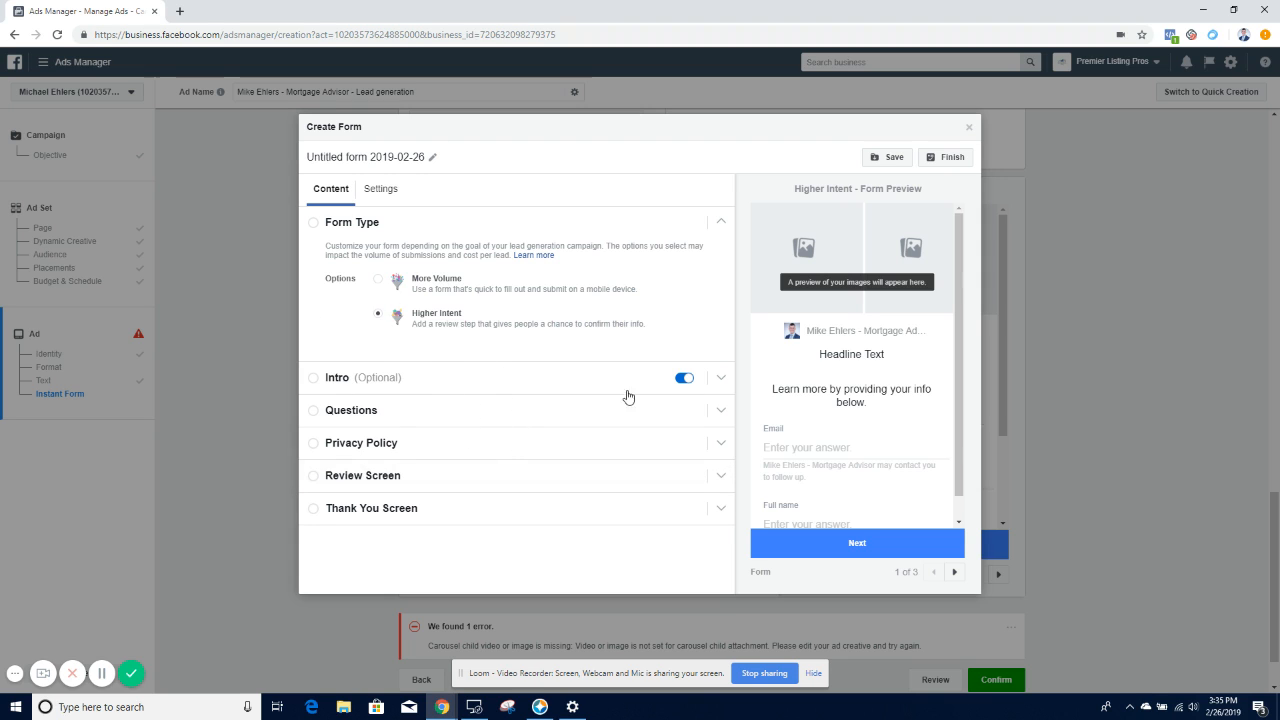
# Turn off the optional intro of the new lead form and collapse that section.
pyautogui.click(719, 384)
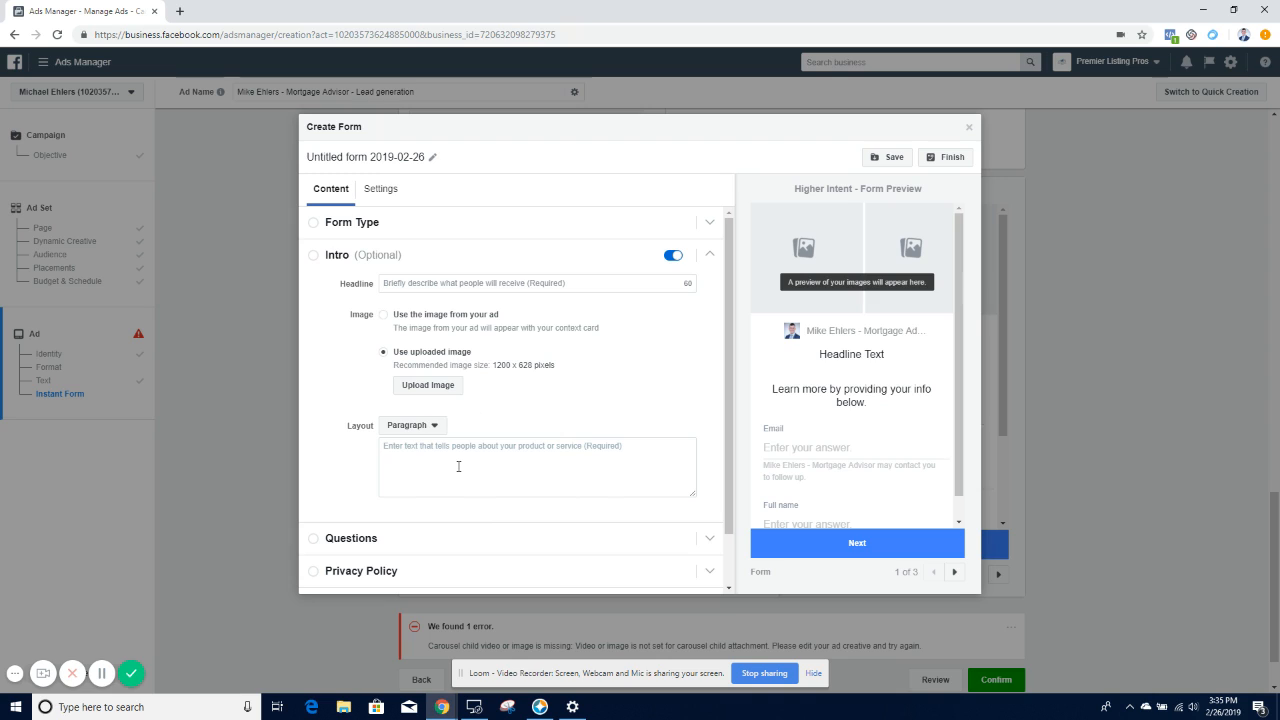
pyautogui.click(675, 256)
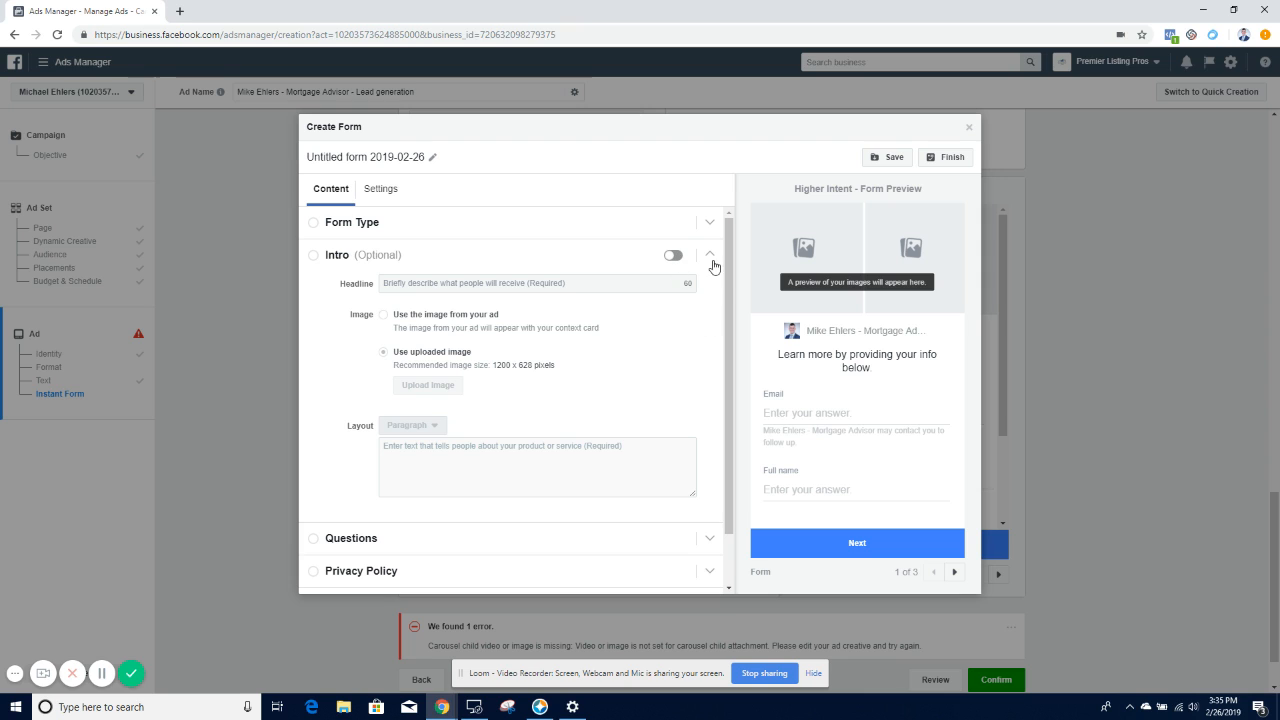
pyautogui.click(712, 260)
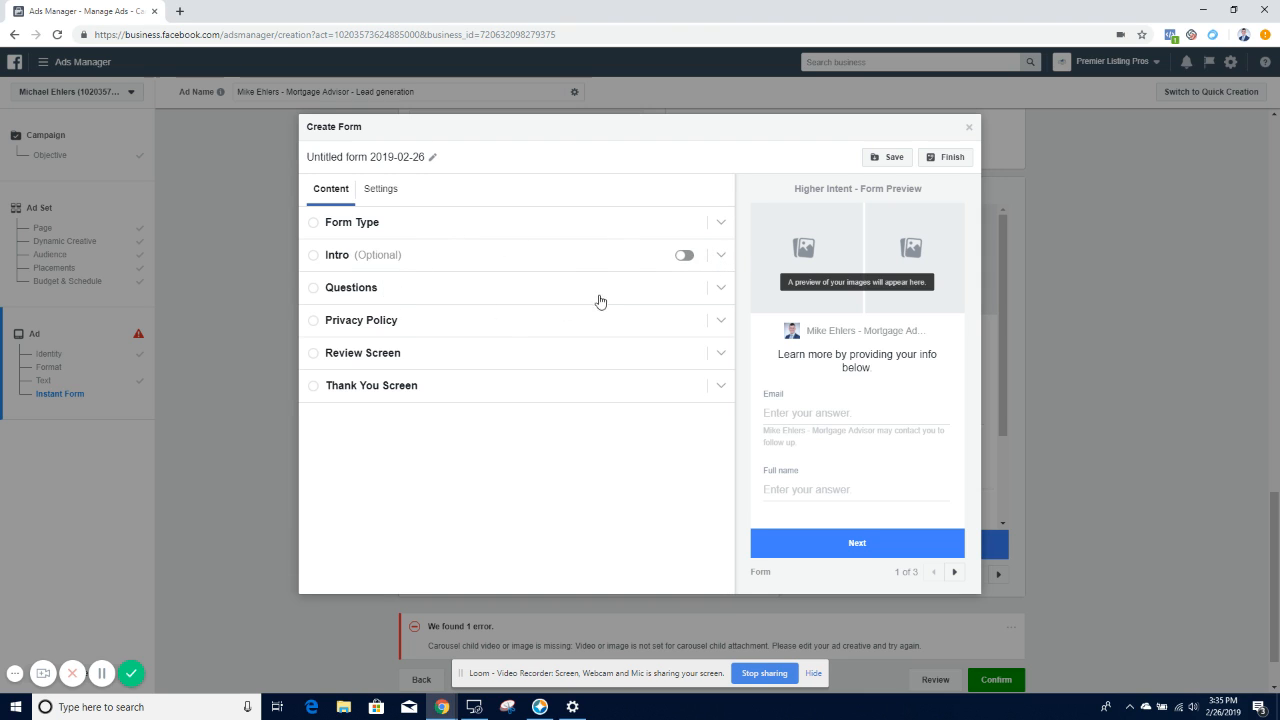
# In the form's questions, place Email after Full name by deselecting and reselecting it, and add Phone number from the contact fields.
pyautogui.click(721, 290)
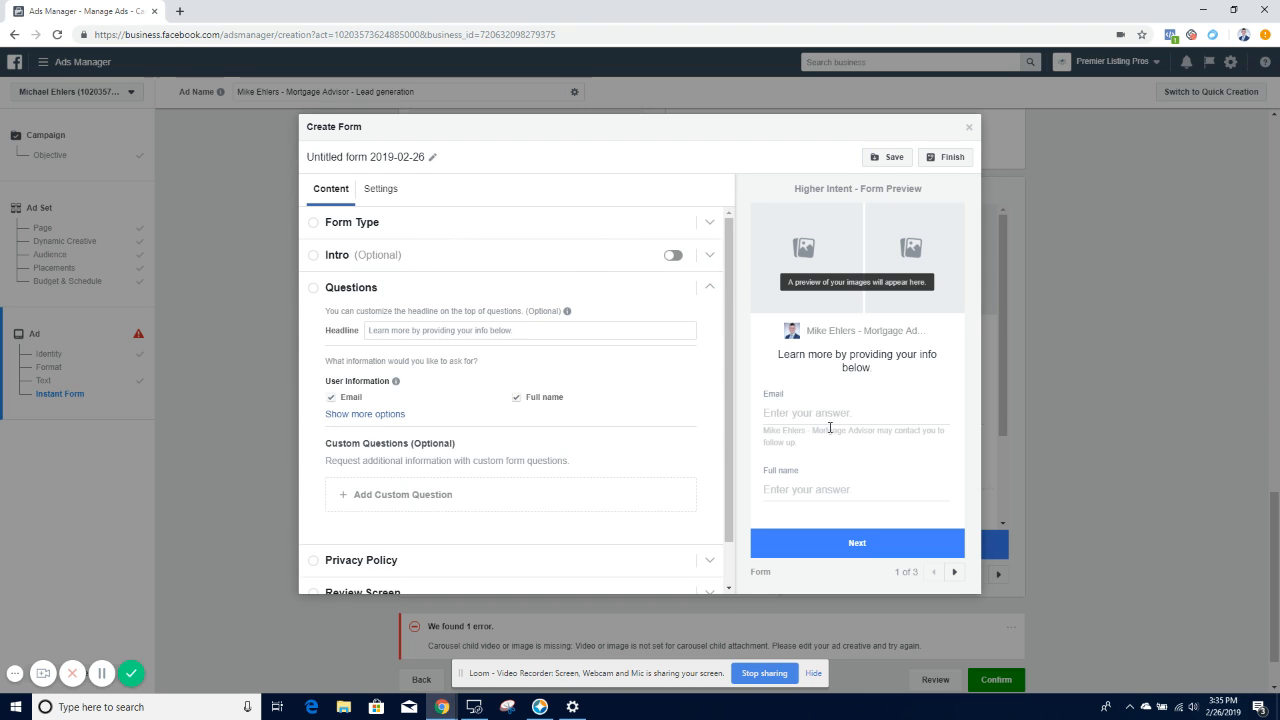
pyautogui.click(332, 415)
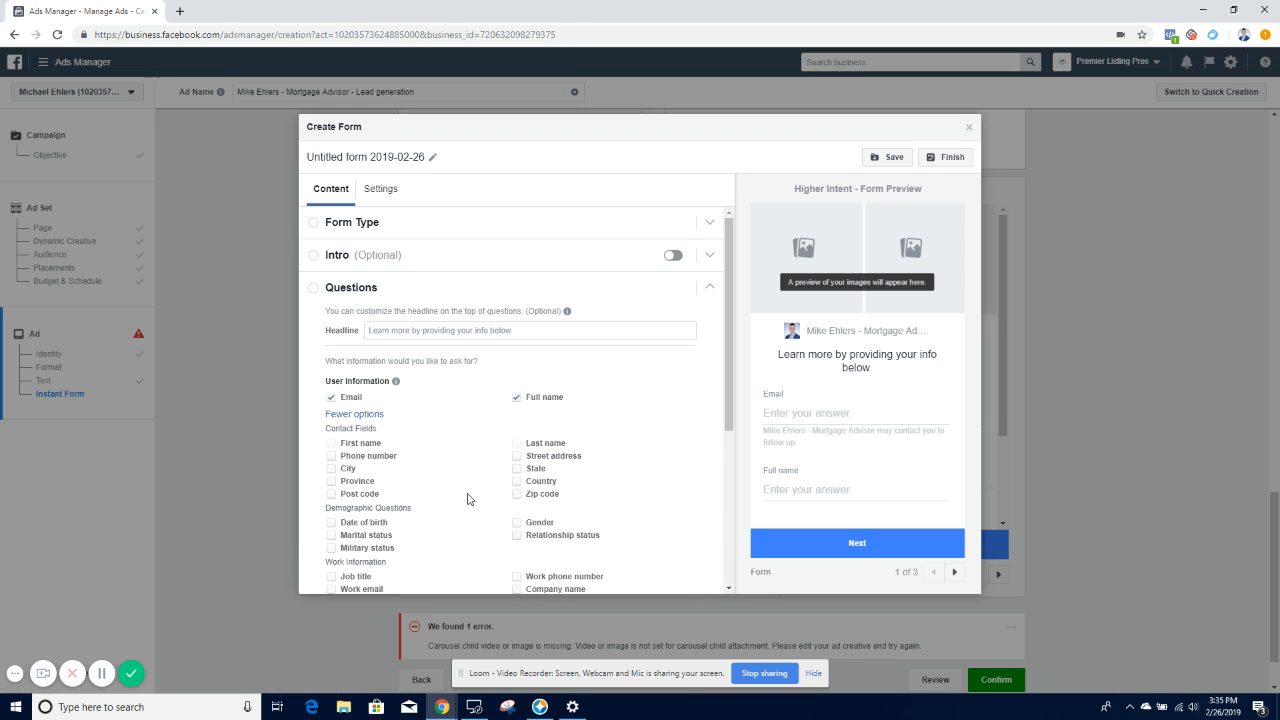
pyautogui.scroll(-2, 467, 498)
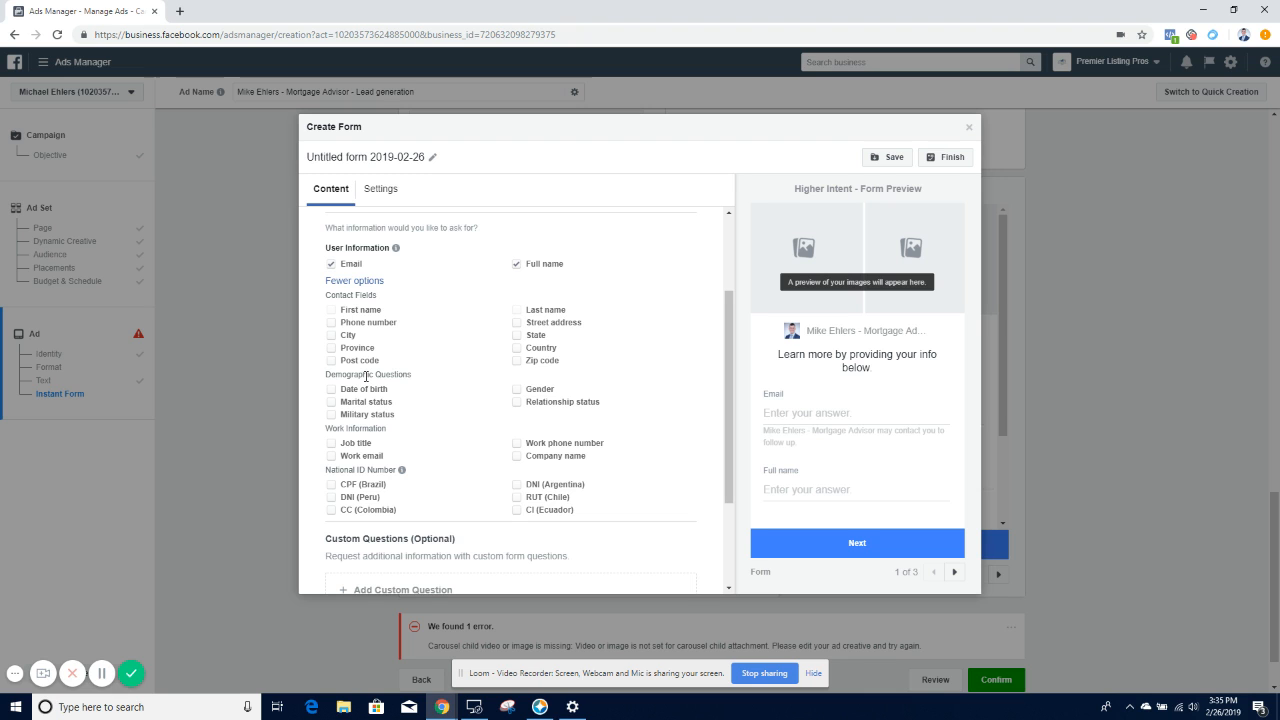
pyautogui.scroll(-2, 455, 410)
pyautogui.scroll(2, 455, 410)
pyautogui.click(332, 265)
pyautogui.click(332, 265)
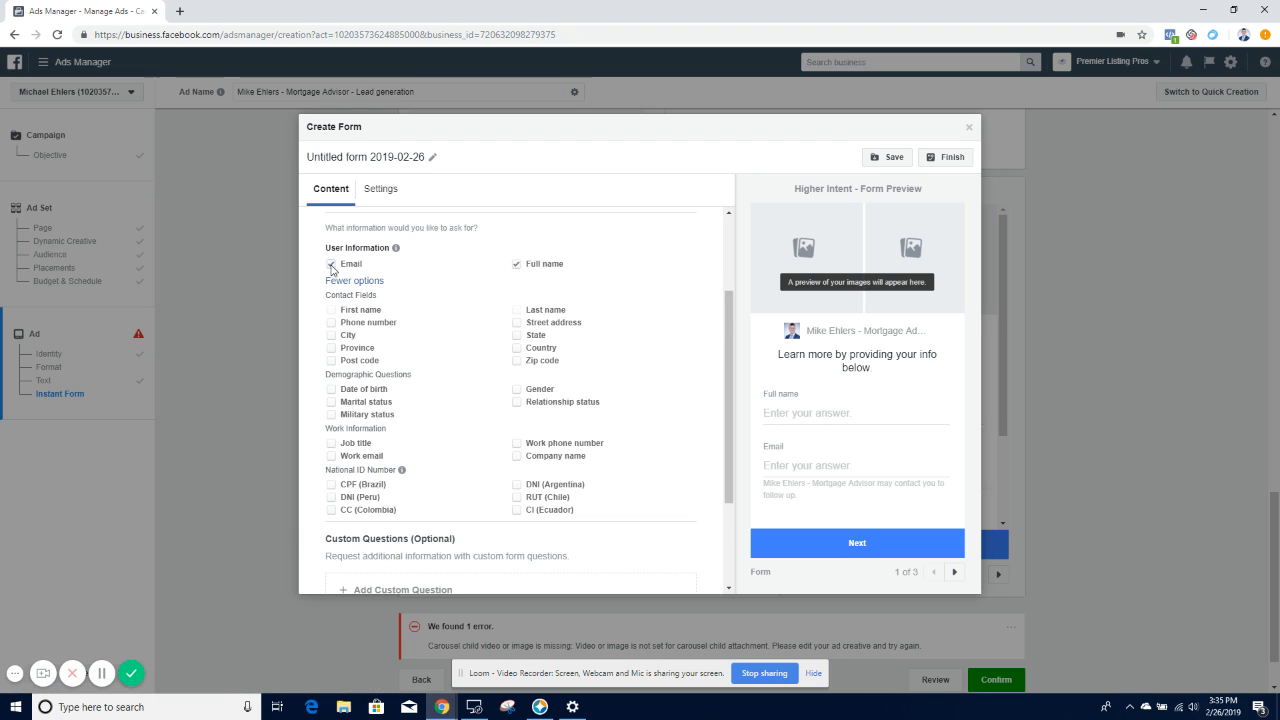
pyautogui.click(334, 323)
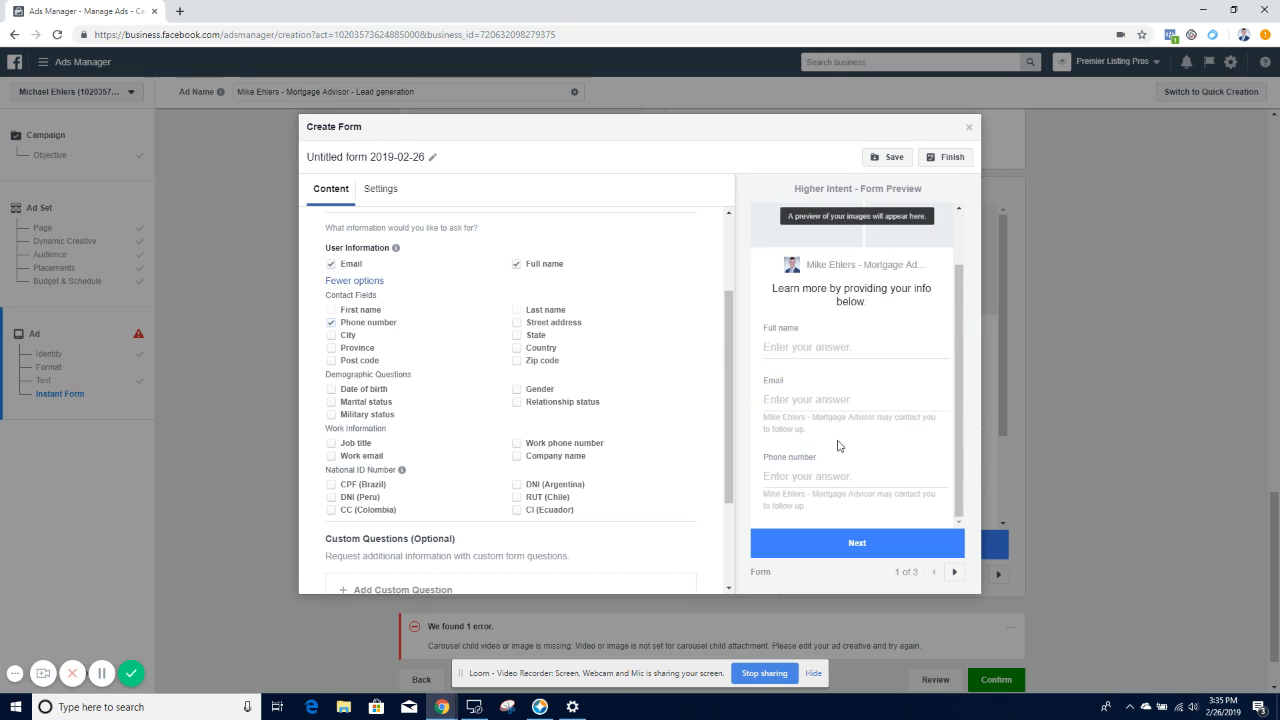
# Examine the lead form's custom questions, privacy policy and review screen sections.
pyautogui.scroll(-3, 667, 406)
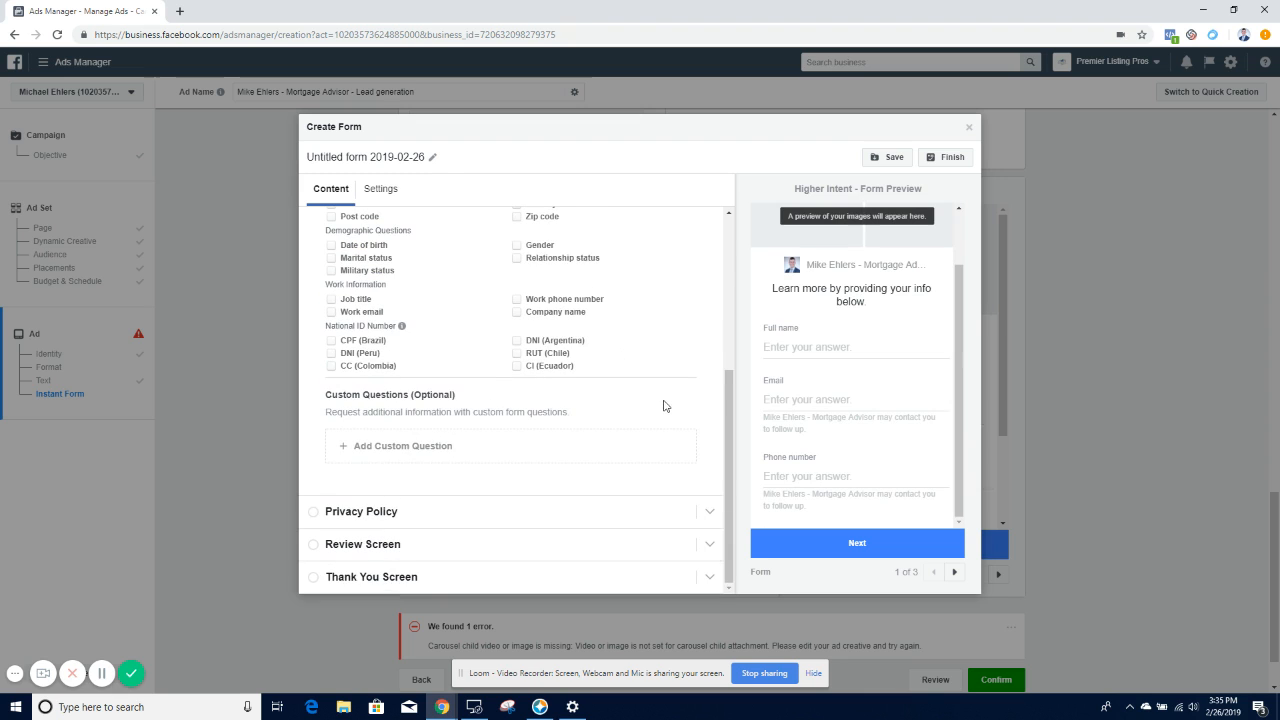
pyautogui.click(704, 516)
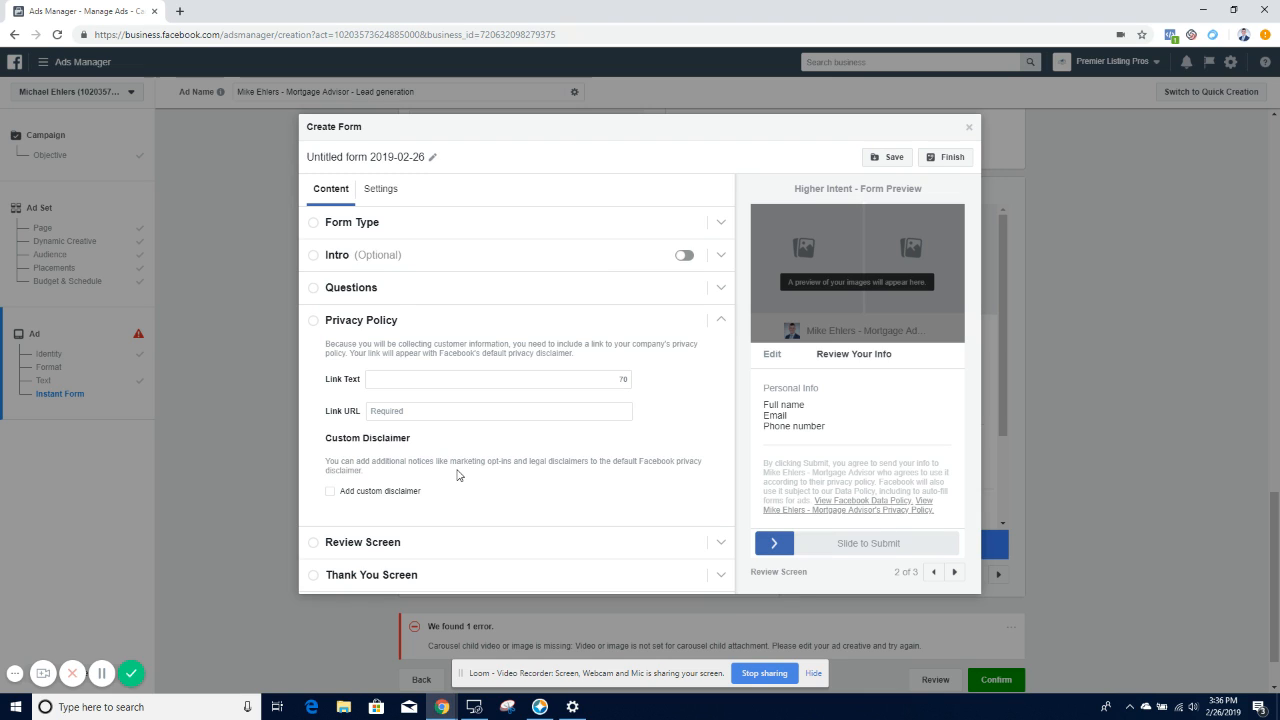
pyautogui.click(718, 322)
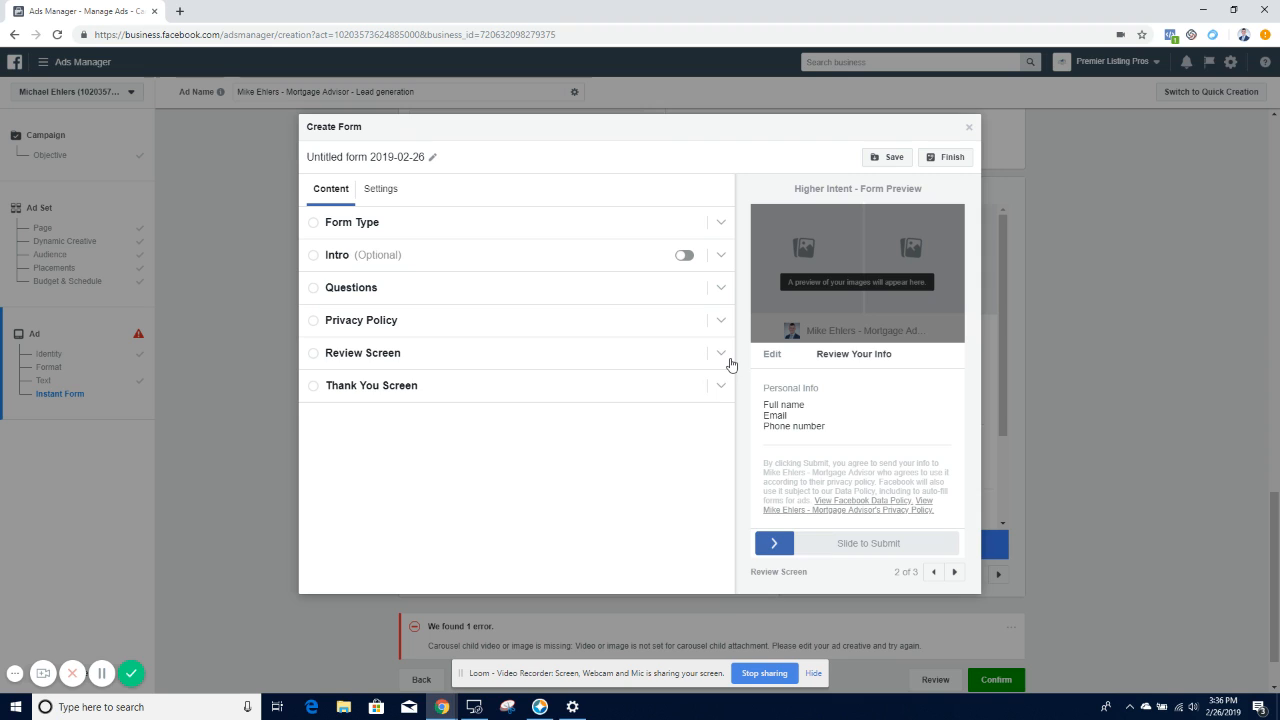
pyautogui.click(727, 358)
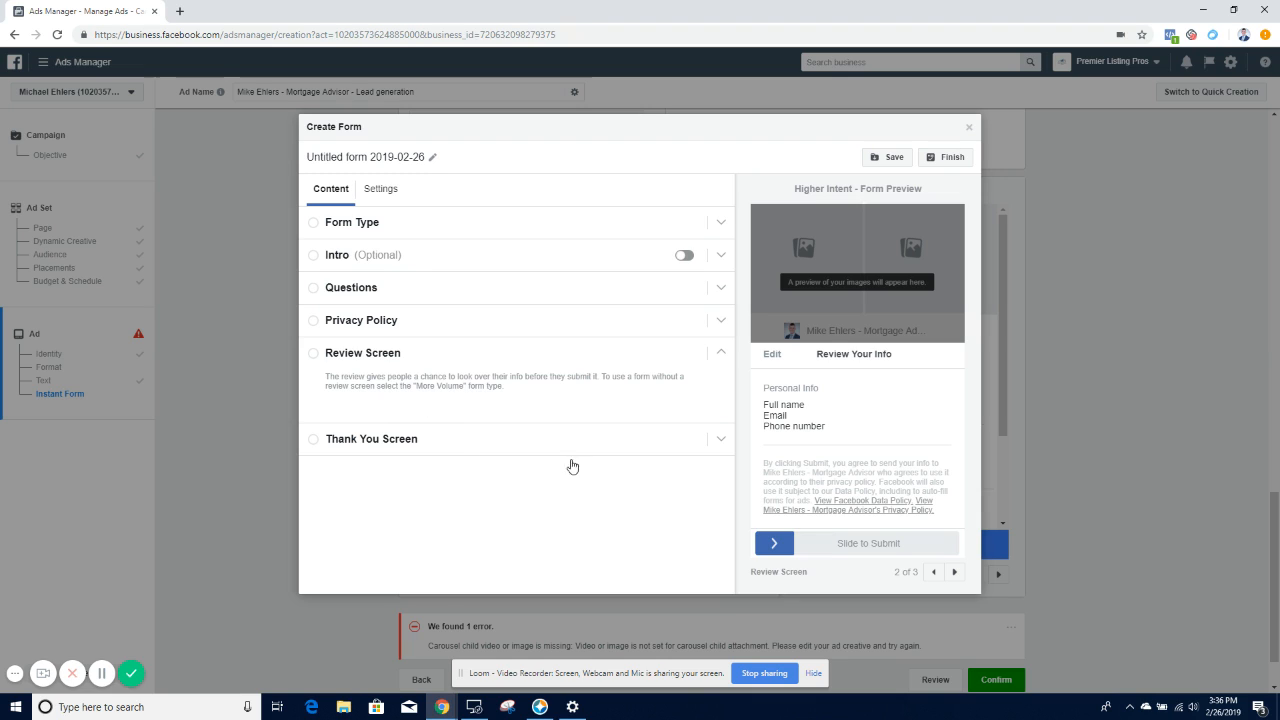
# On the form's thank you screen, keep the View Website button type and change the button text to "View Lising".
pyautogui.click(720, 440)
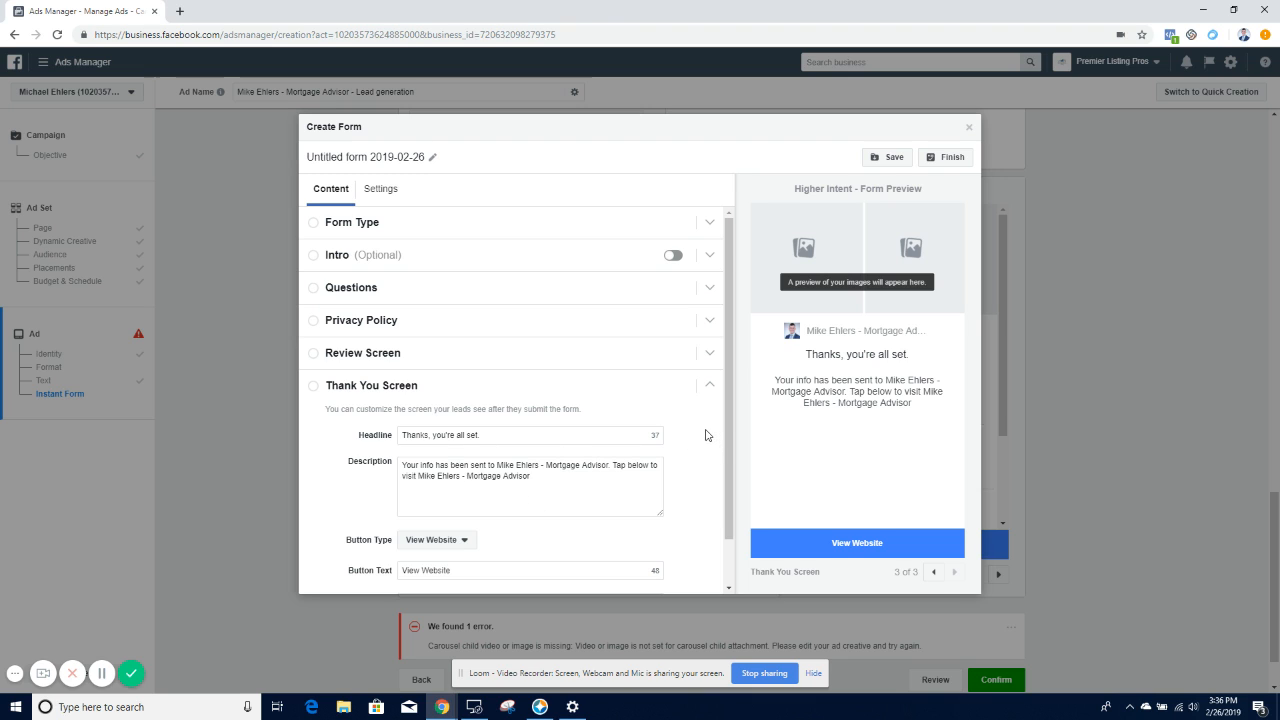
pyautogui.scroll(-1, 712, 440)
pyautogui.click(466, 488)
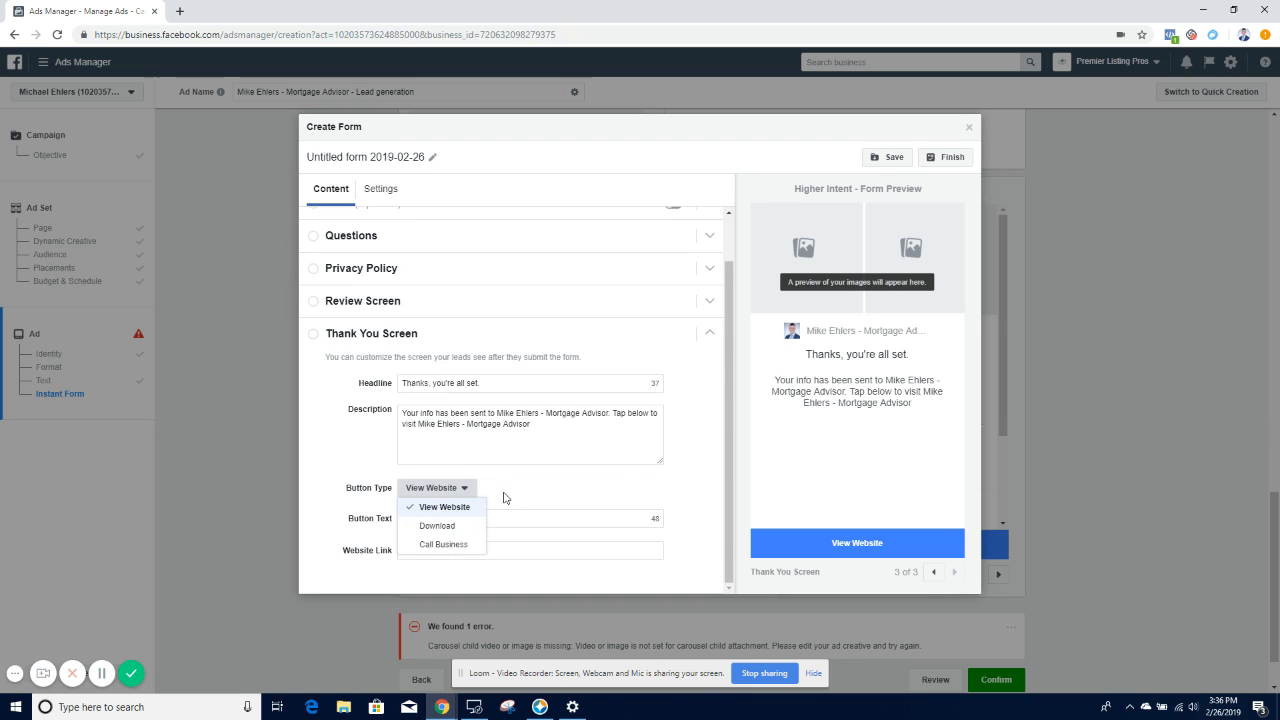
pyautogui.click(512, 499)
pyautogui.tripleClick(462, 520)
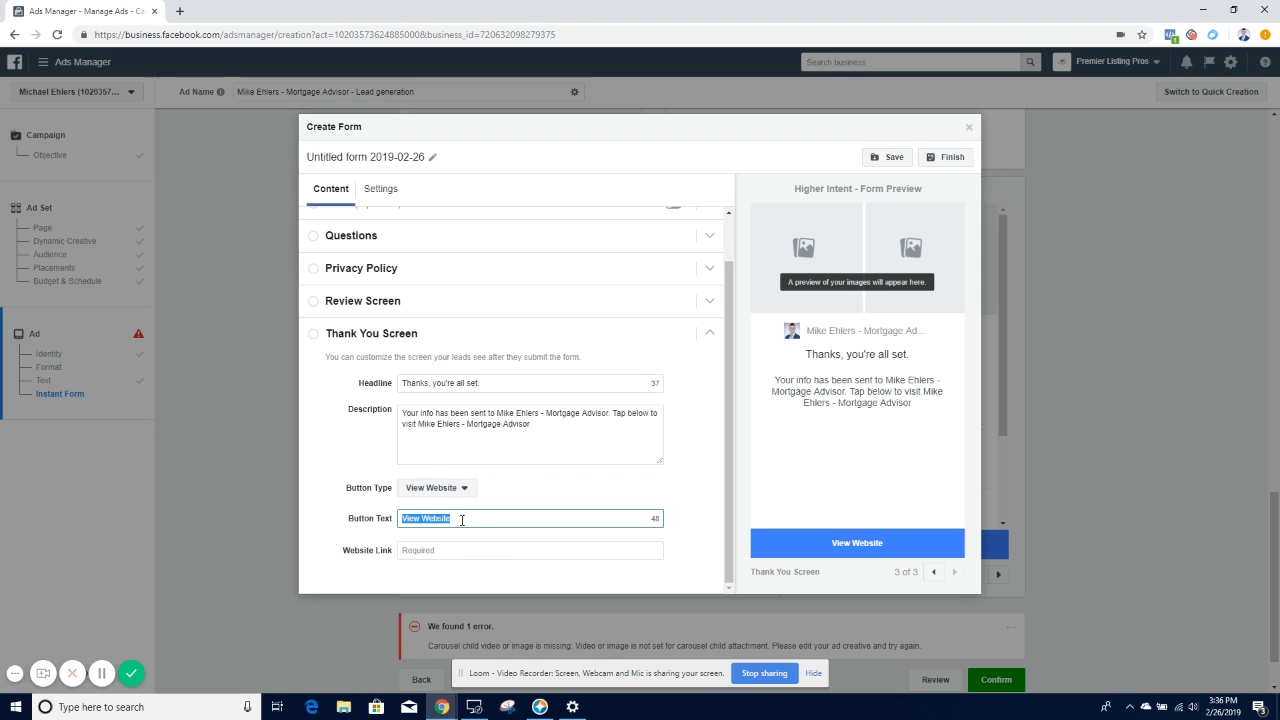
pyautogui.write('View Lisings')
pyautogui.press('BackSpace')
pyautogui.click(700, 522)
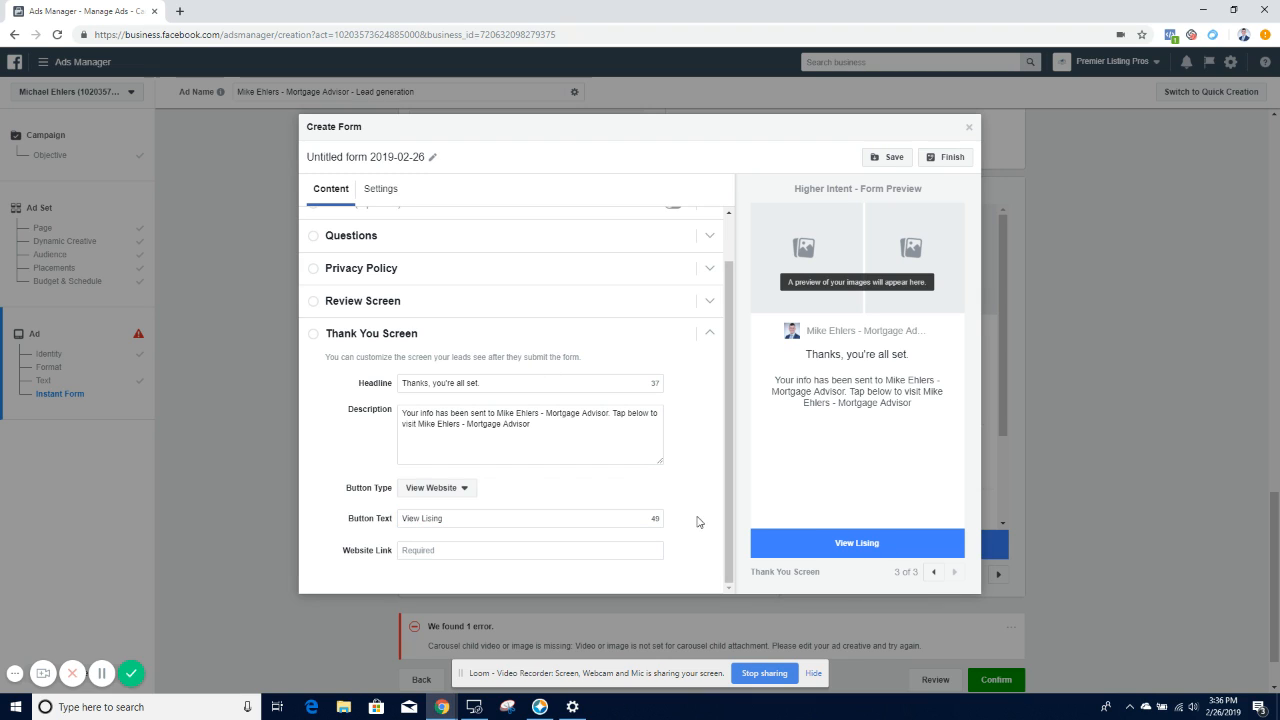
# Close the new lead form without saving, leaving its website link empty and discarding the work in progress.
pyautogui.click(431, 552)
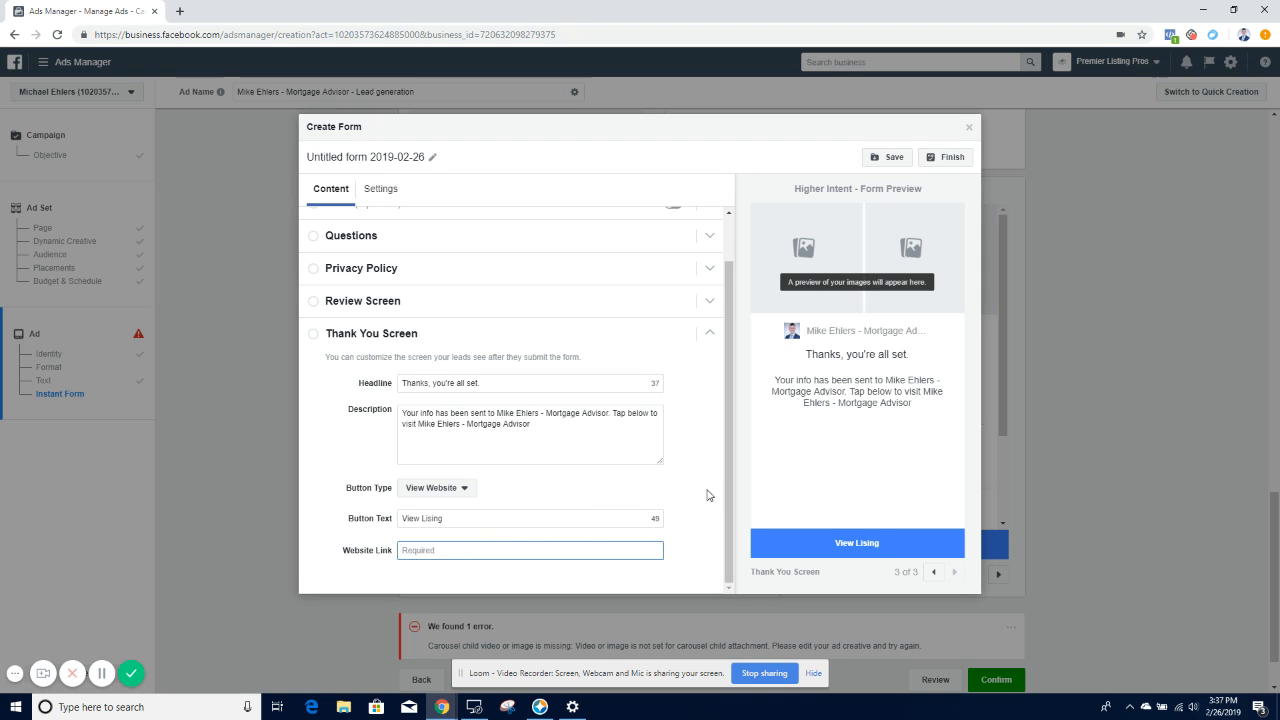
pyautogui.scroll(1, 730, 440)
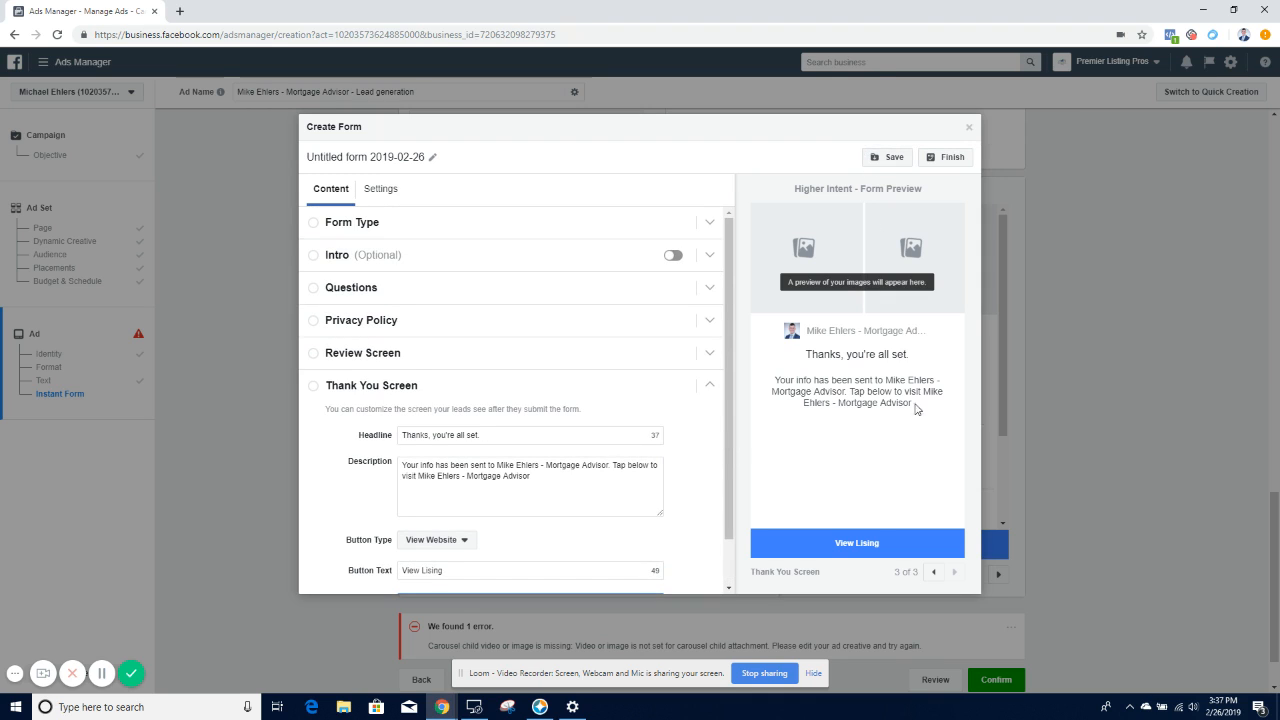
pyautogui.click(966, 128)
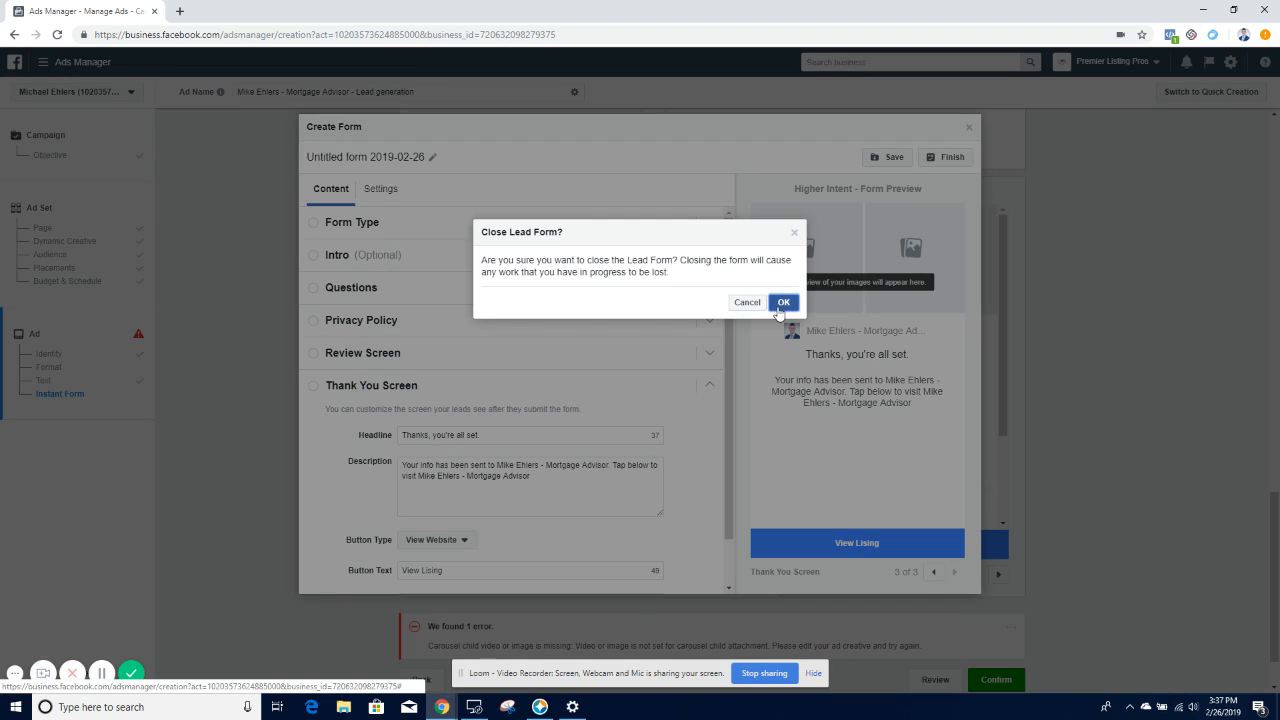
pyautogui.click(782, 304)
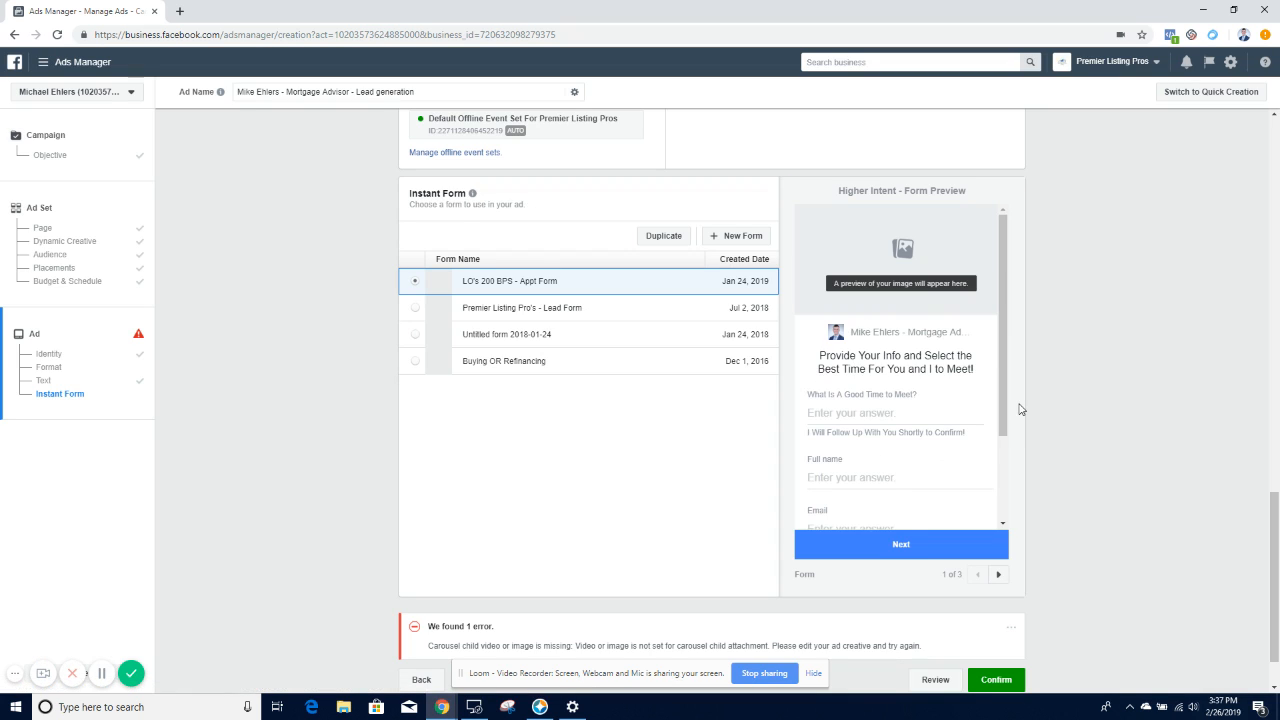
# Look over the whole ad setup, from identity and format through text to the instant form and confirmation area.
pyautogui.scroll(-2, 1050, 459)
pyautogui.scroll(12, 1060, 483)
pyautogui.scroll(5, 1062, 485)
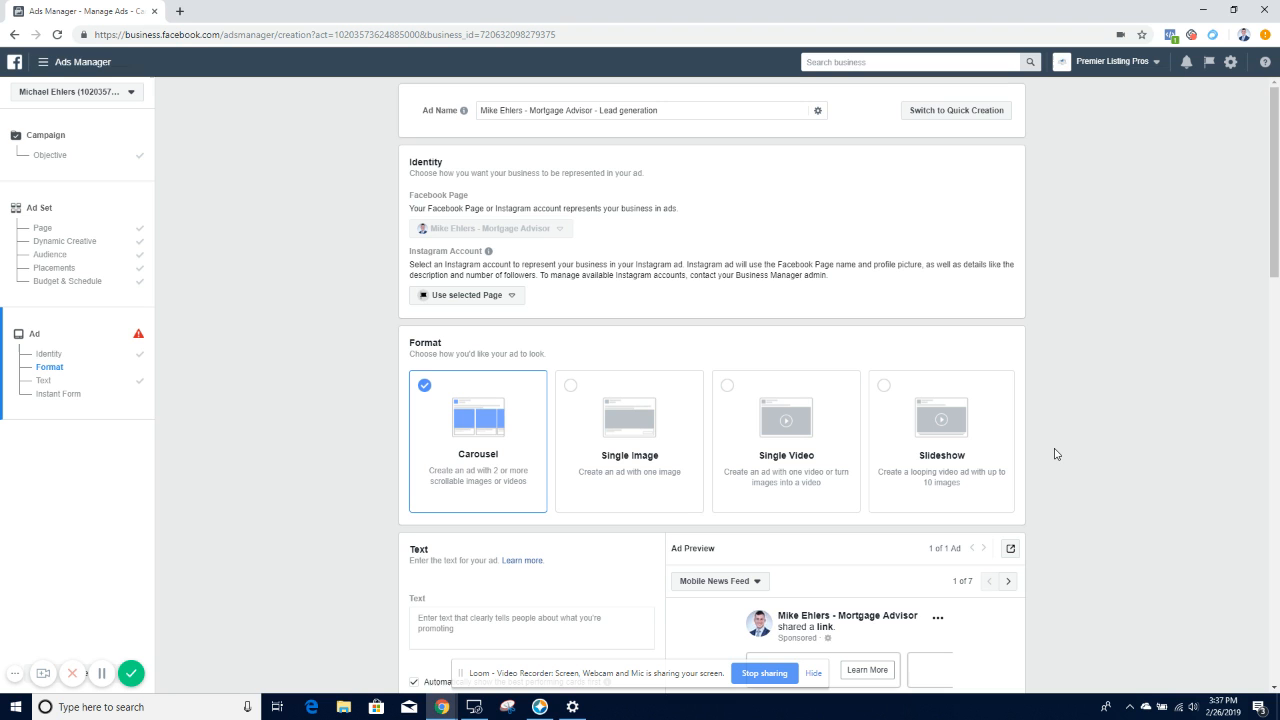
pyautogui.scroll(-10, 1054, 454)
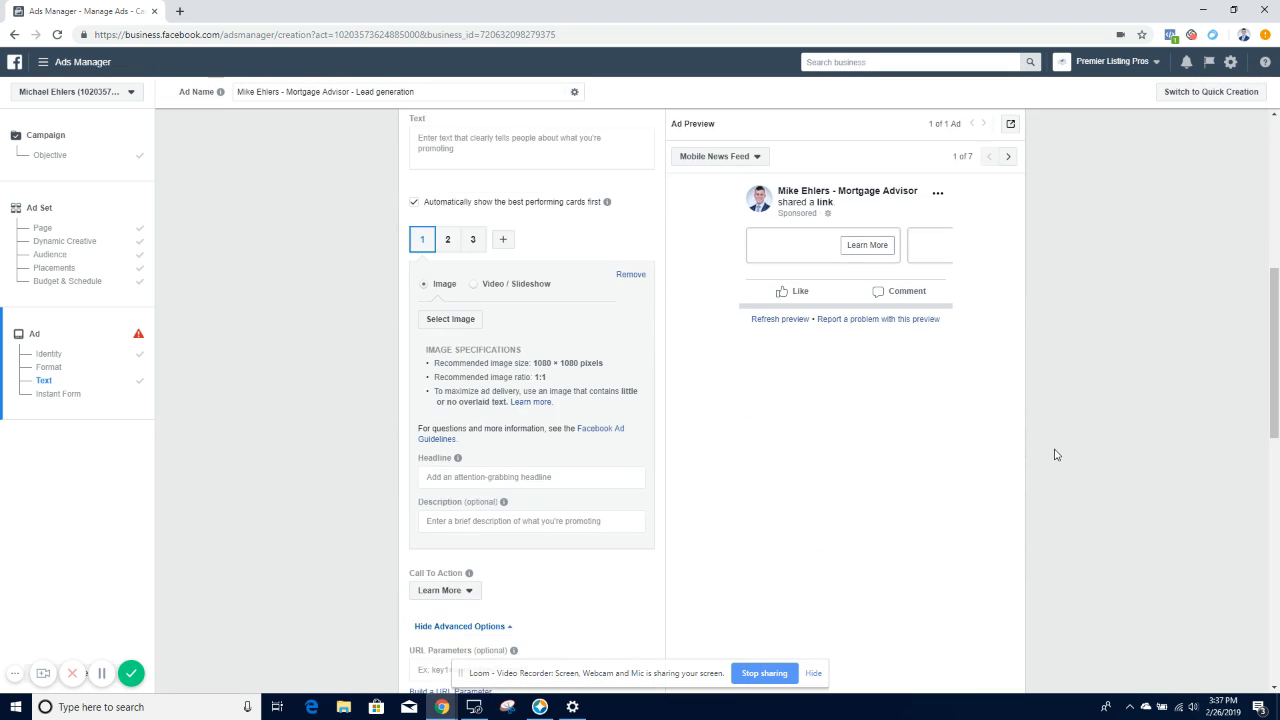
pyautogui.scroll(-4, 1054, 468)
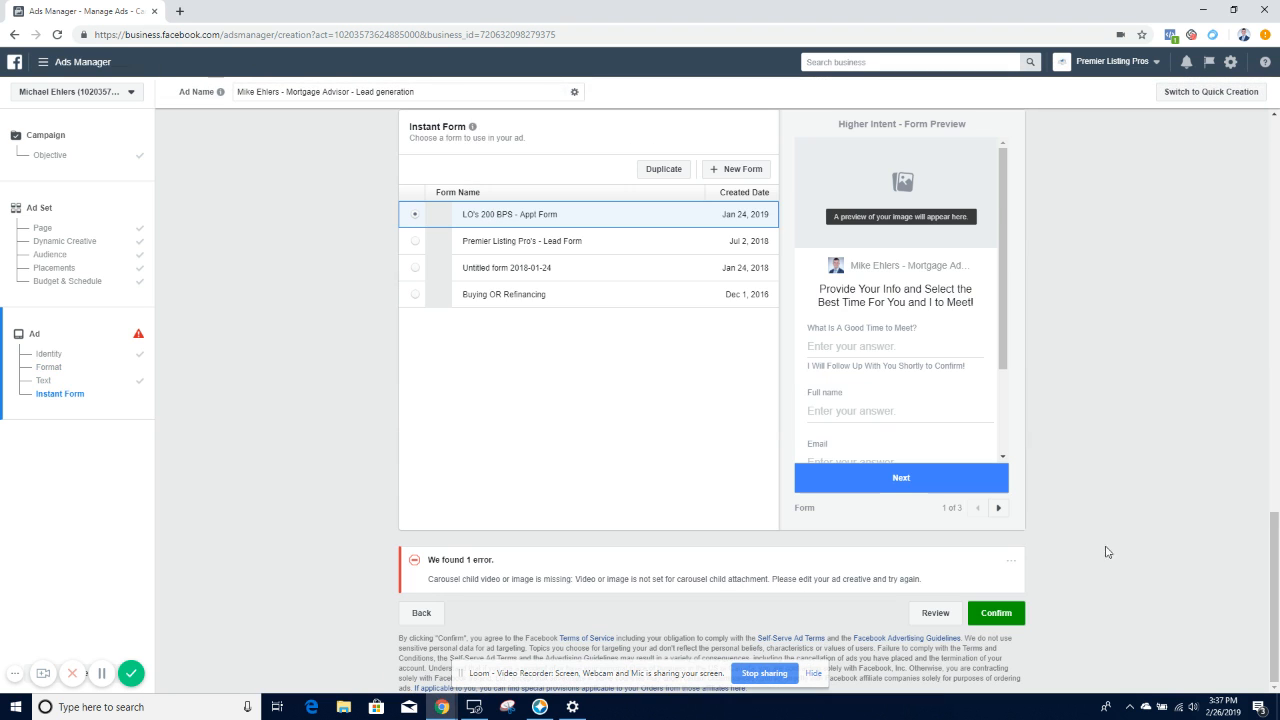